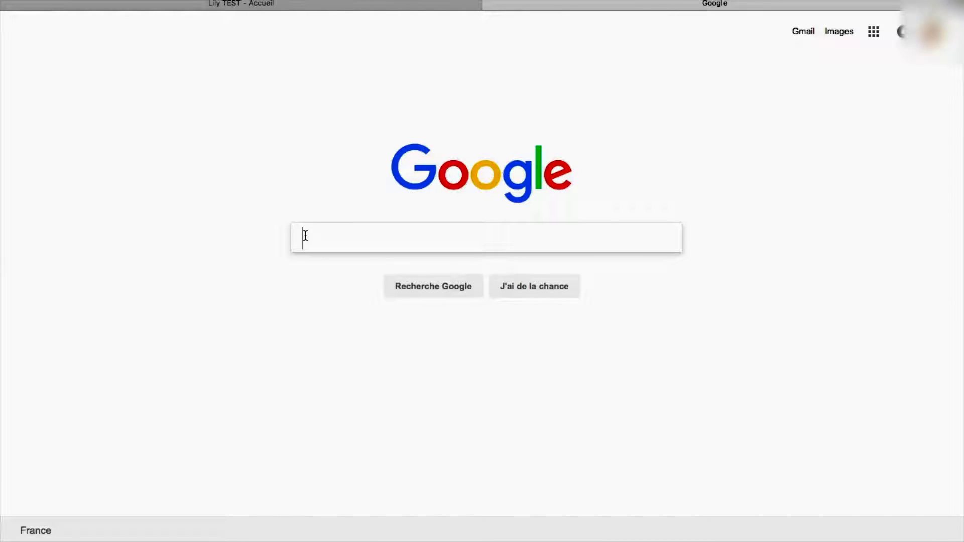
# Search Google for 'canva' and open the official canva.com/fr_fr result
pyautogui.write('can')
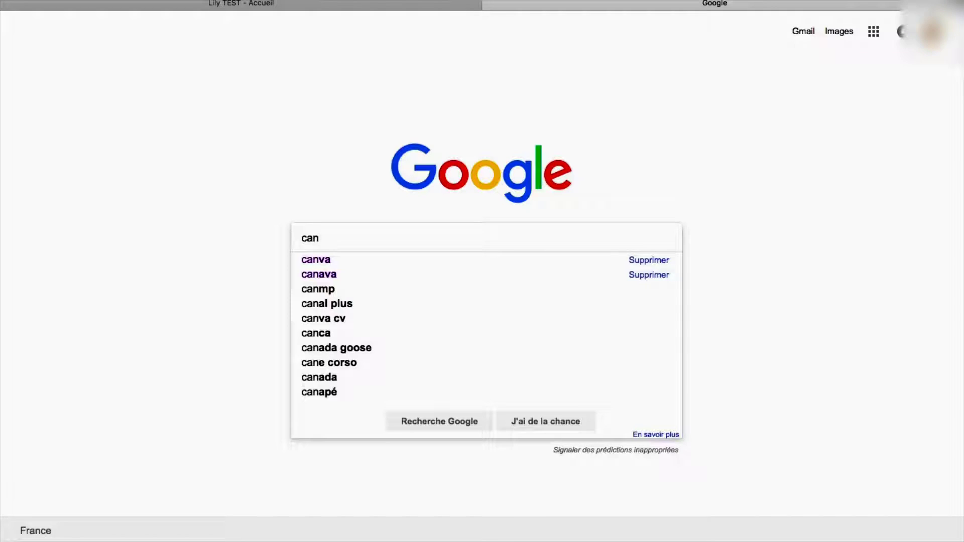
pyautogui.write('va')
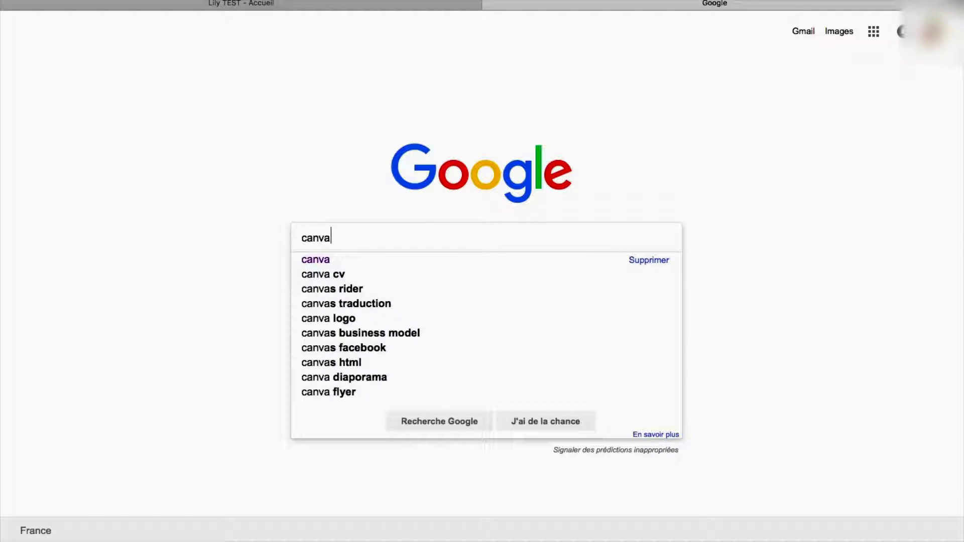
pyautogui.click(314, 265)
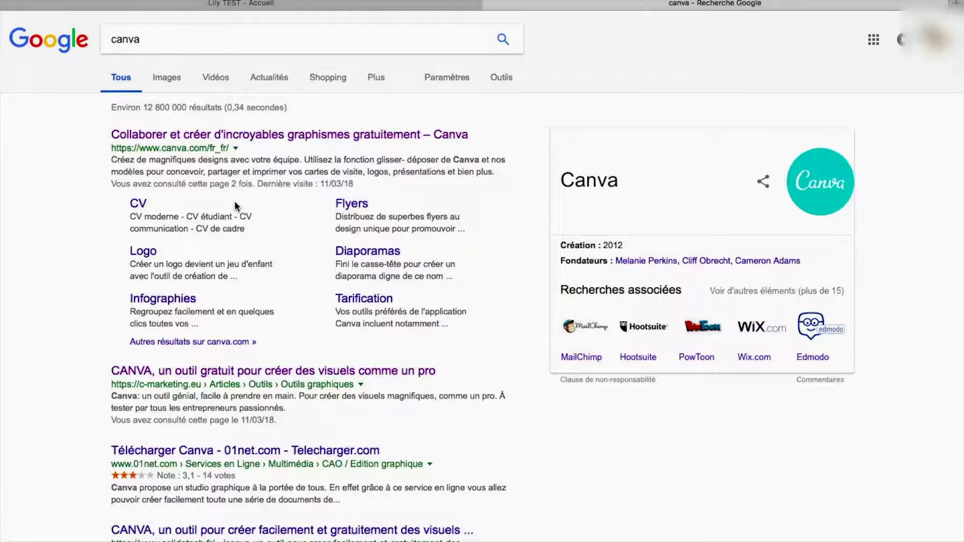
pyautogui.click(278, 136)
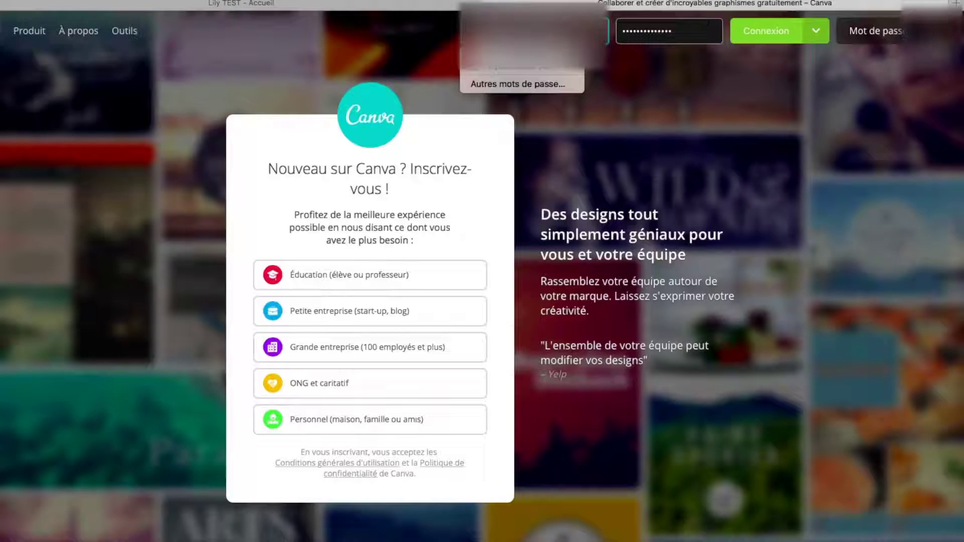
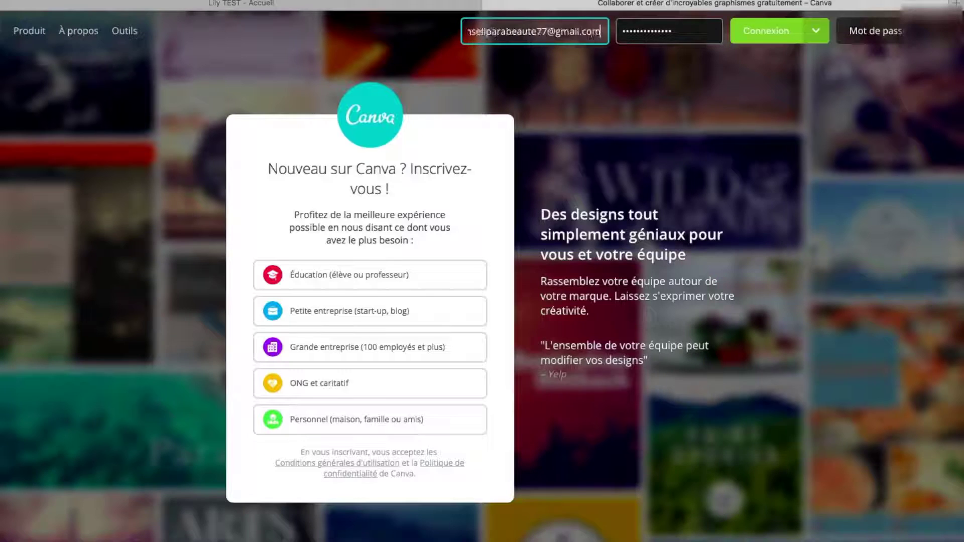
# Enter the account e-mail, correcting its typos, and replace the autofilled password with a new one
pyautogui.moveTo(685, 30); pyautogui.dragTo(621, 30)
pyautogui.press('BackSpace')
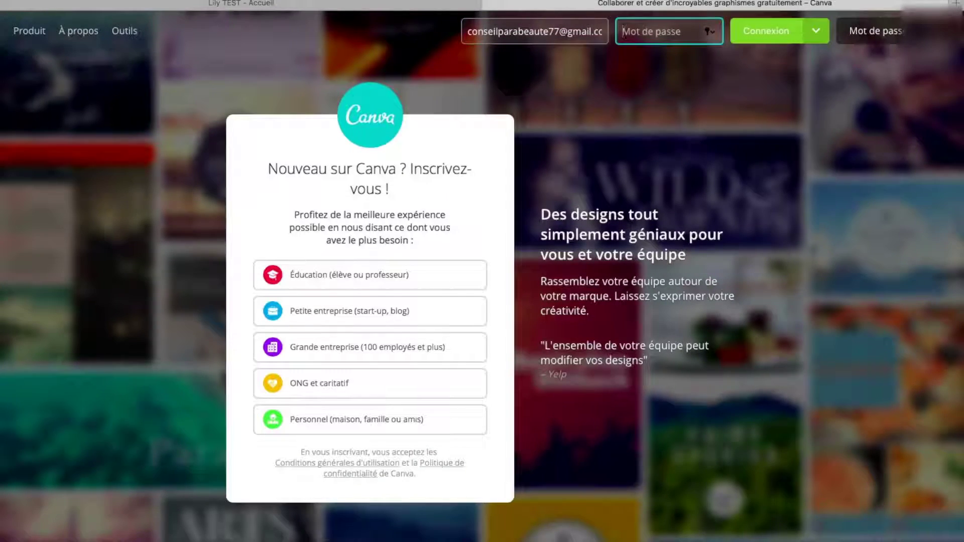
pyautogui.write('••••••')
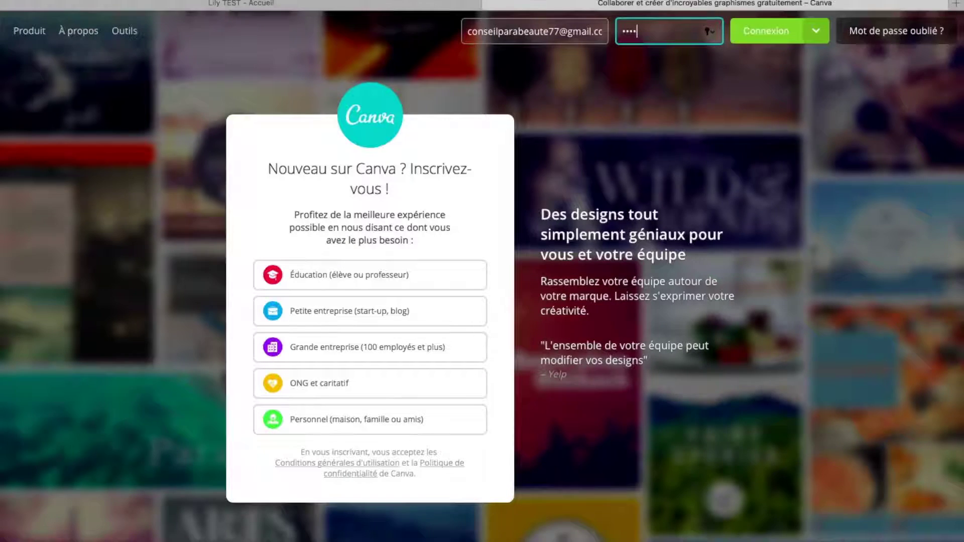
pyautogui.write('•')
pyautogui.press('BackSpace')
pyautogui.press('BackSpace')
pyautogui.press('BackSpace')
pyautogui.press('BackSpace')
pyautogui.press('BackSpace')
pyautogui.press('BackSpace')
pyautogui.press('BackSpace')
pyautogui.write('••••••••••••••••')
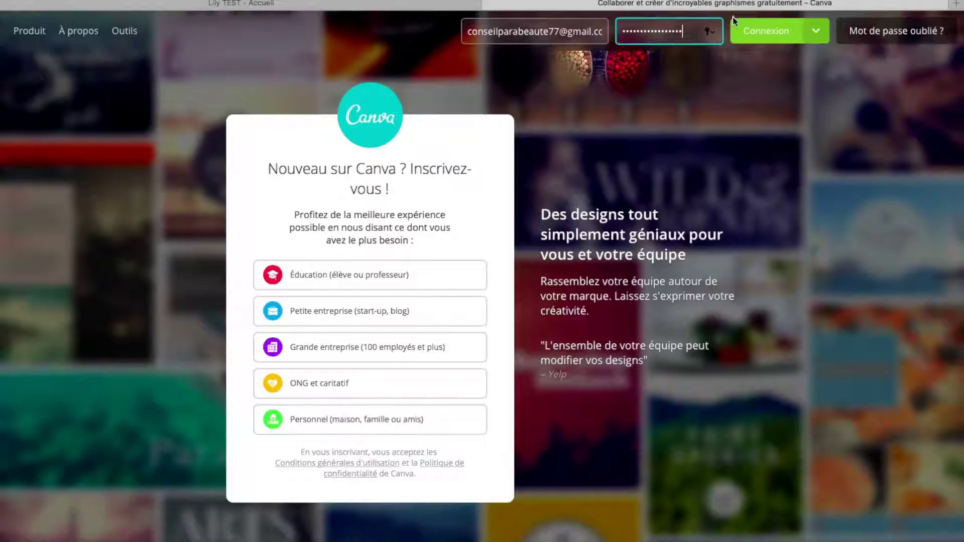
pyautogui.click(769, 32)
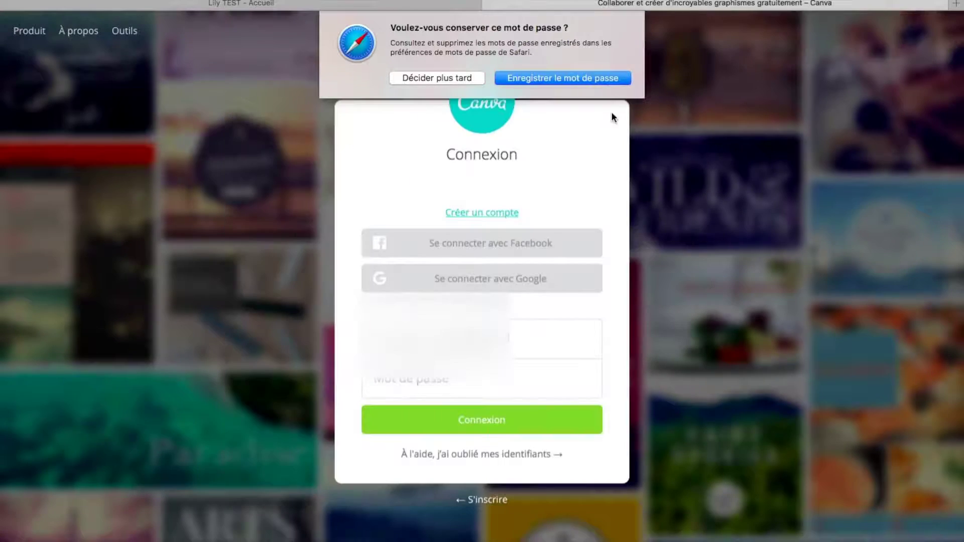
pyautogui.click(460, 78)
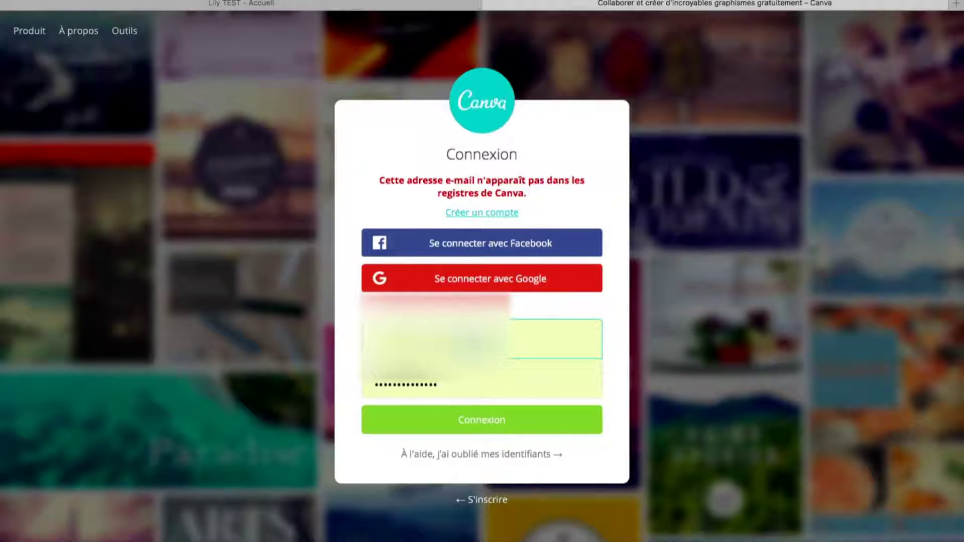
pyautogui.press('Tab')
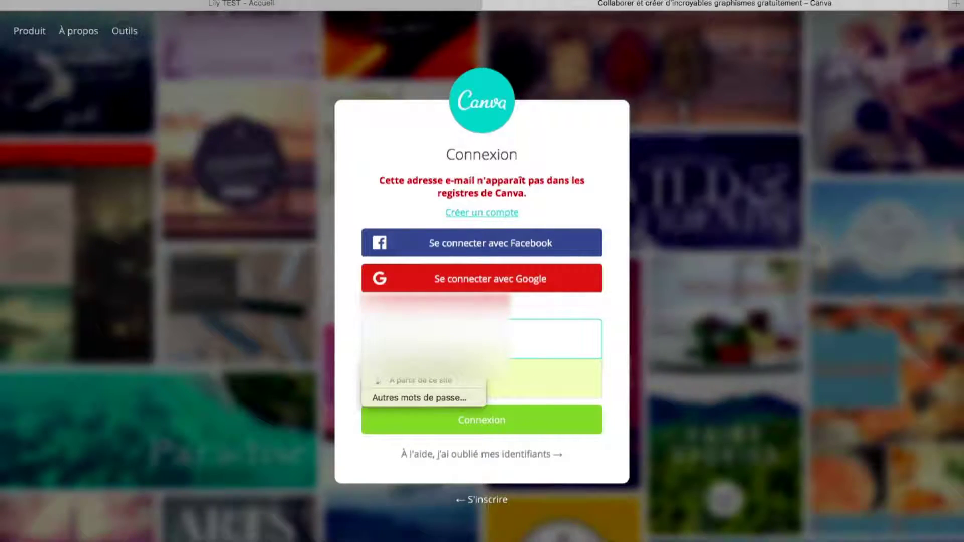
pyautogui.press('Down')
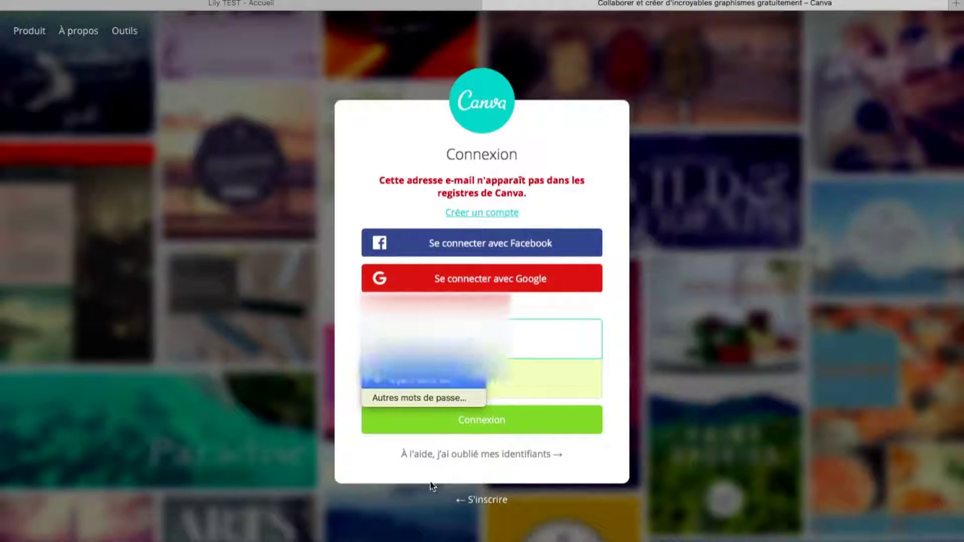
pyautogui.press('Return')
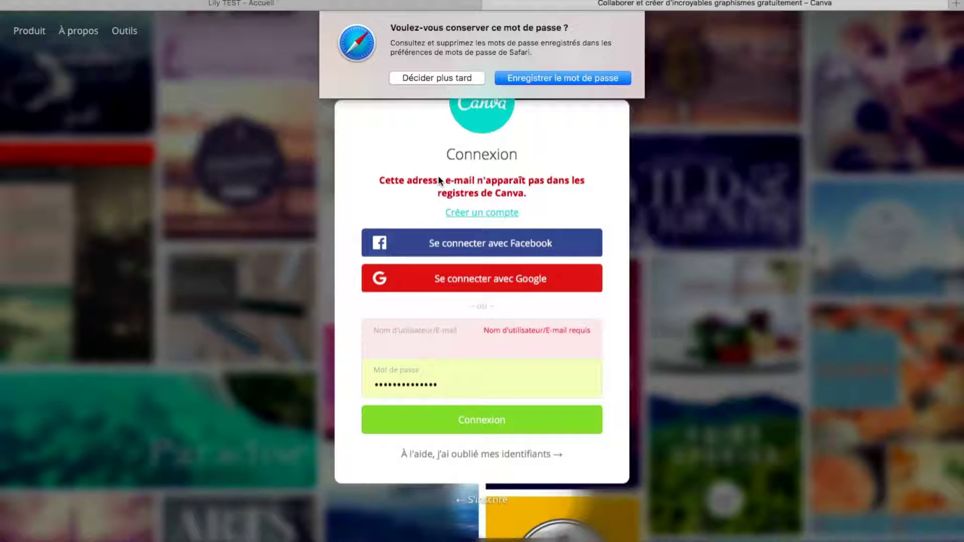
pyautogui.click(501, 79)
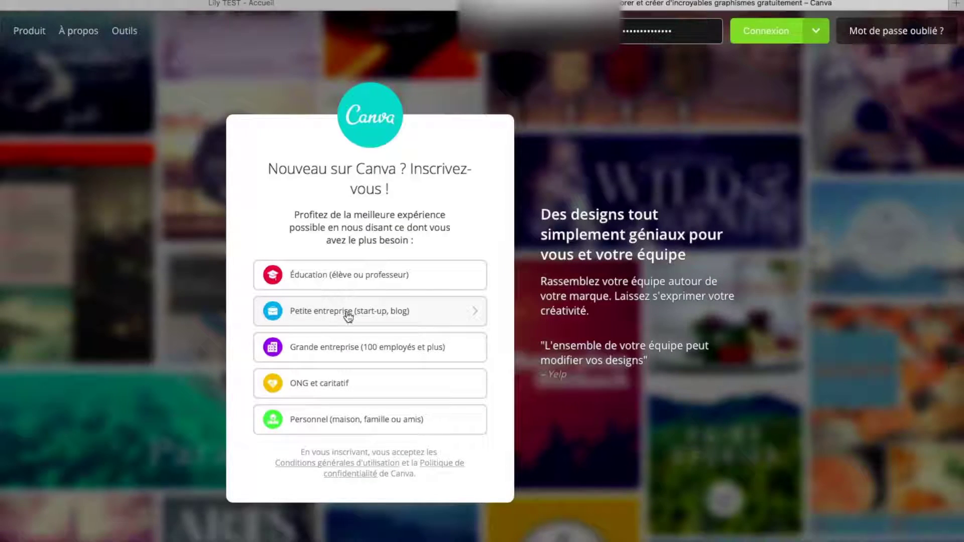
# Choose Petite entreprise, sign up by e-mail, and enter the account name and e-mail address
pyautogui.click(409, 312)
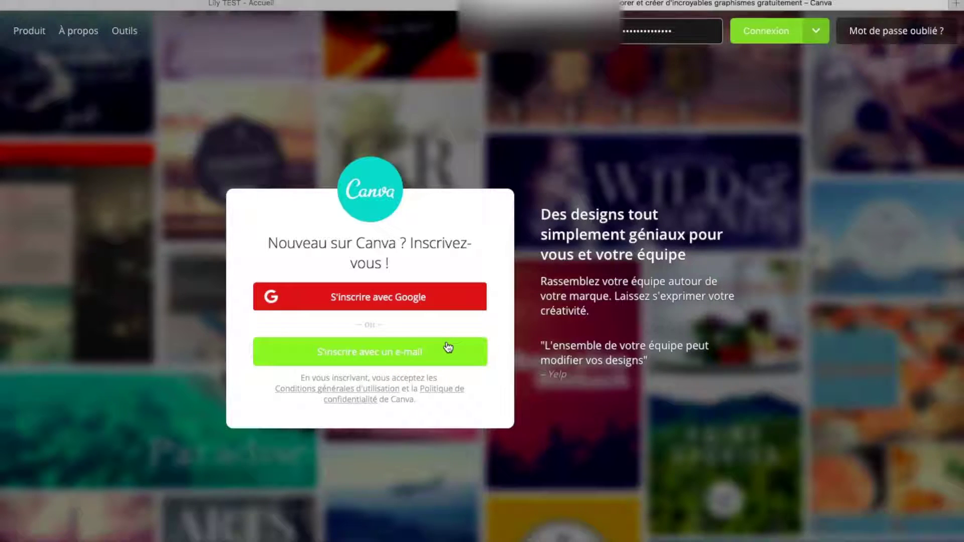
pyautogui.click(411, 356)
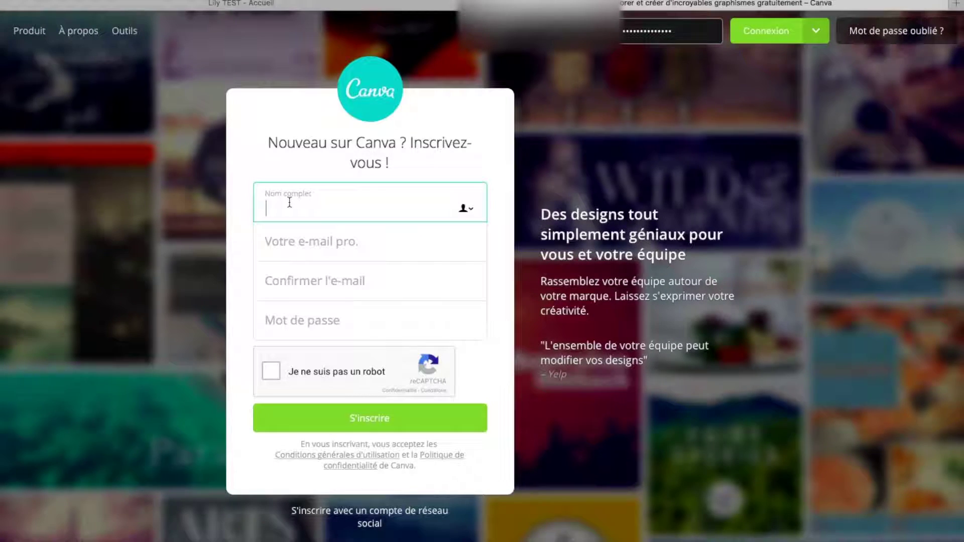
pyautogui.write('lily')
pyautogui.click(291, 244)
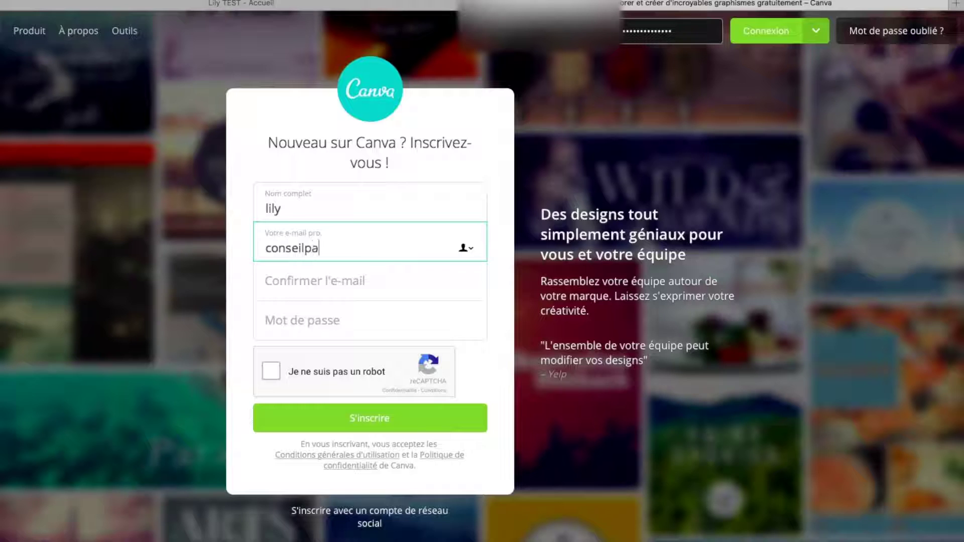
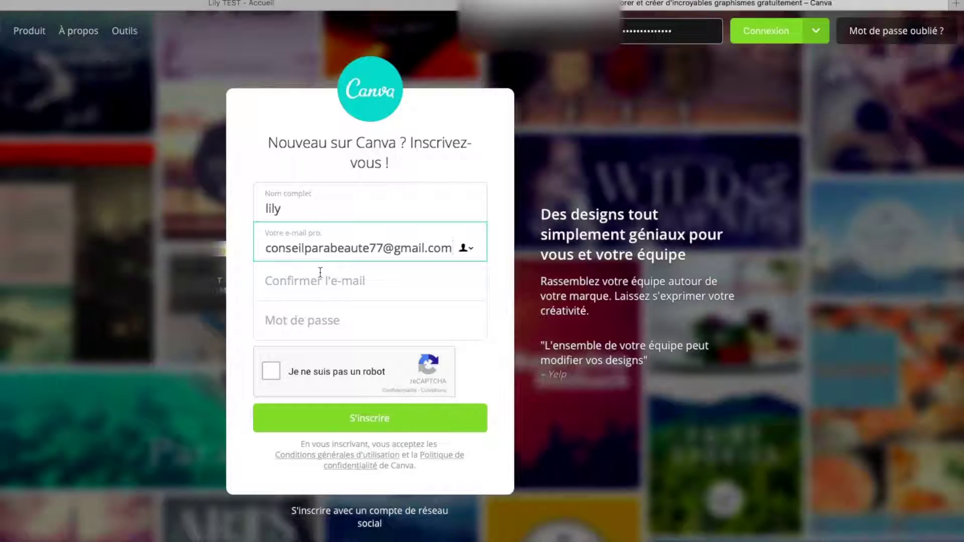
# Paste the e-mail into Confirmer, set a strong password, pass reCAPTCHA and submit S'inscrire
pyautogui.moveTo(264, 250); pyautogui.dragTo(450, 249)
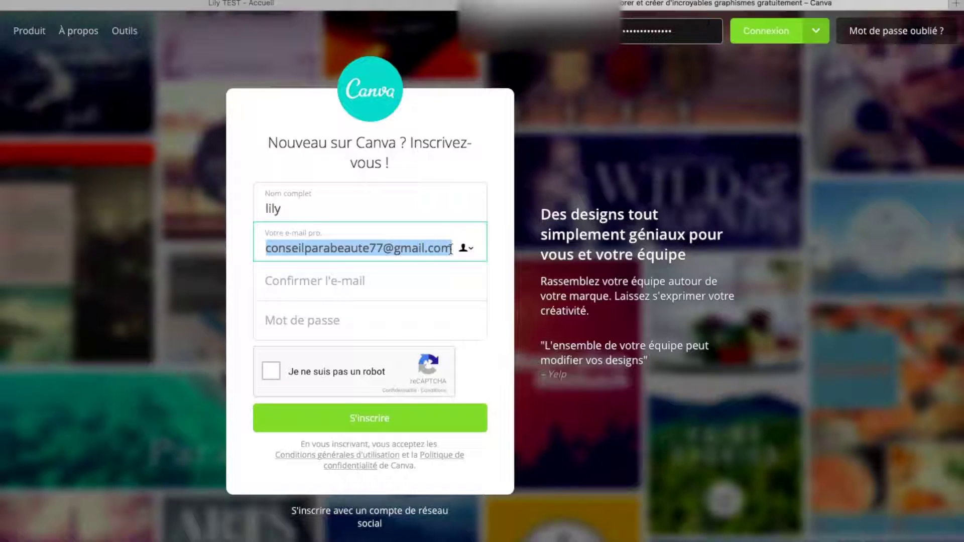
pyautogui.press('super+c')
pyautogui.click(280, 286)
pyautogui.press('super+v')
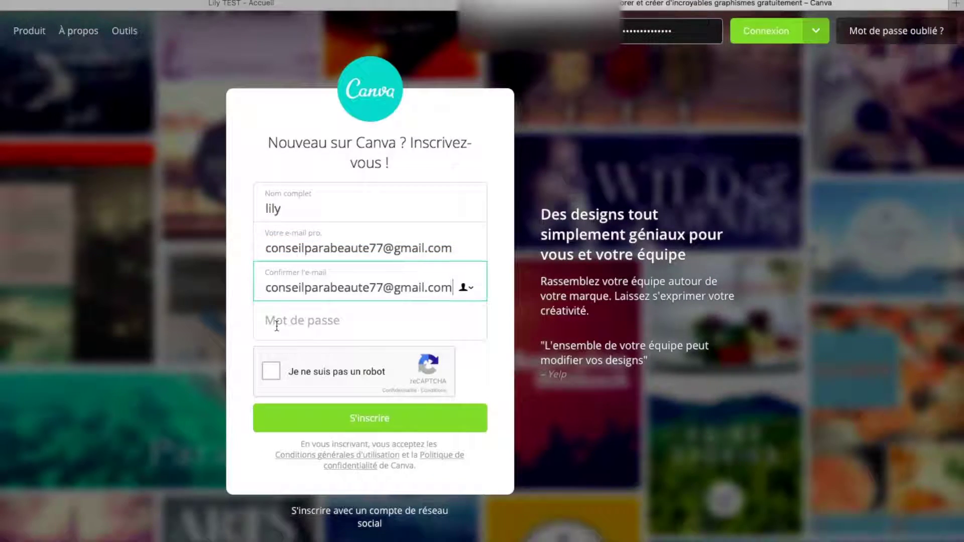
pyautogui.click(276, 325)
pyautogui.write('•••••••')
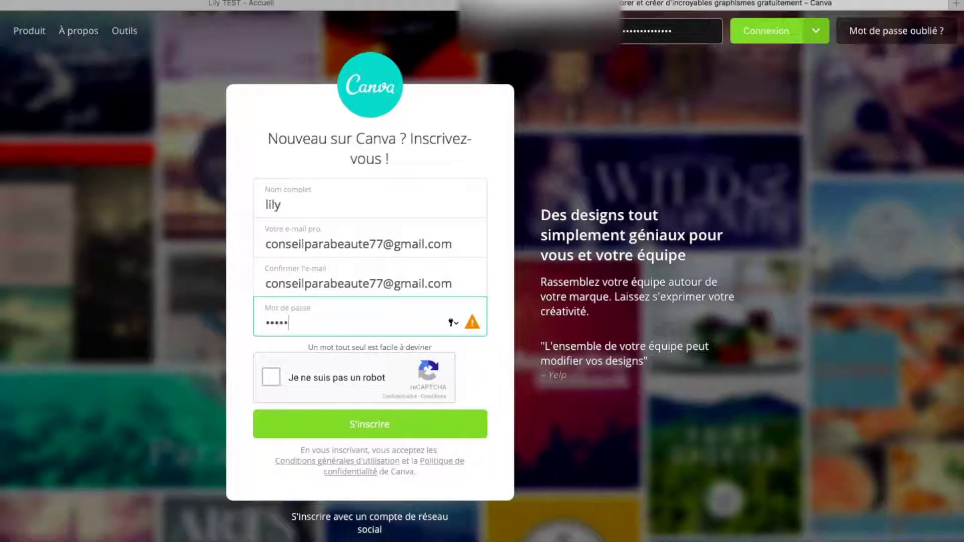
pyautogui.write('•••')
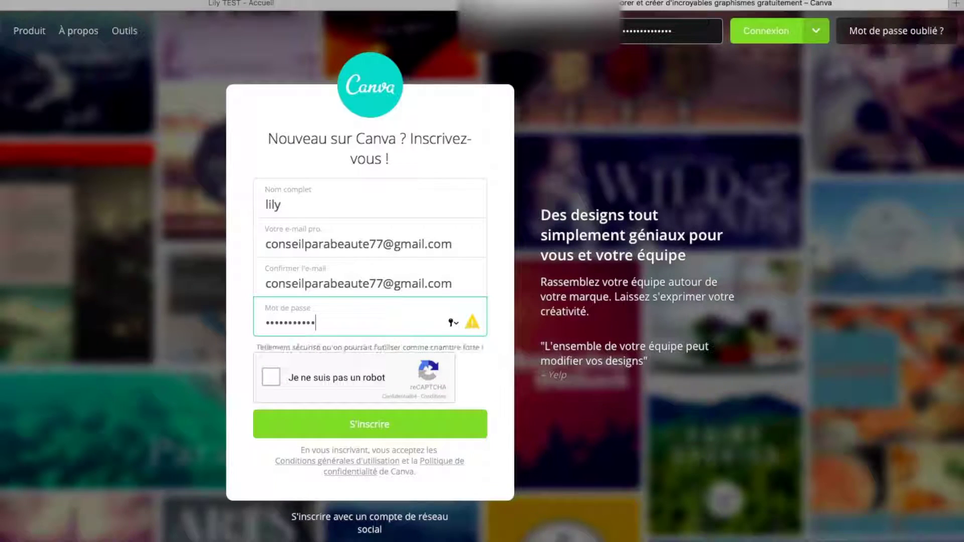
pyautogui.press('BackSpace')
pyautogui.press('BackSpace')
pyautogui.press('BackSpace')
pyautogui.press('BackSpace')
pyautogui.press('BackSpace')
pyautogui.press('BackSpace')
pyautogui.press('BackSpace')
pyautogui.press('BackSpace')
pyautogui.press('BackSpace')
pyautogui.press('BackSpace')
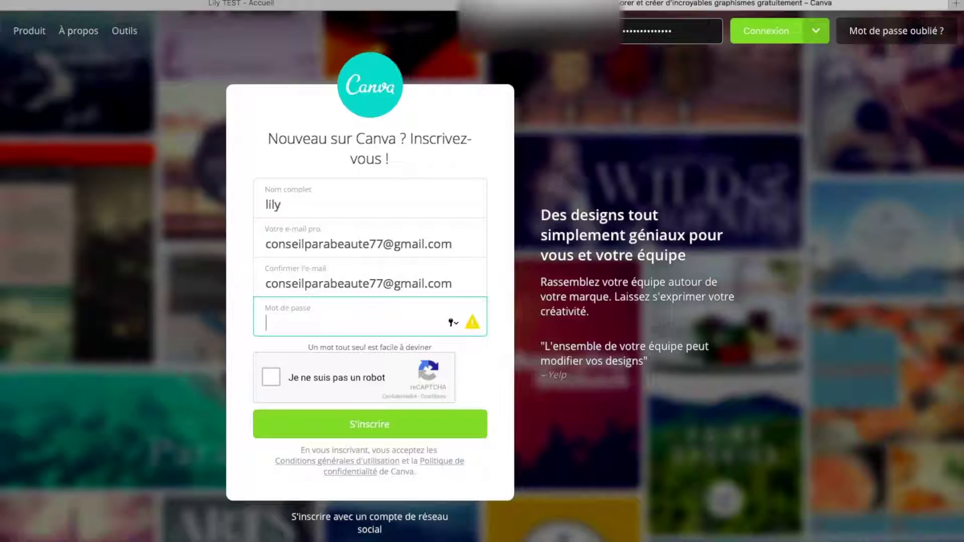
pyautogui.write('•••••••••••')
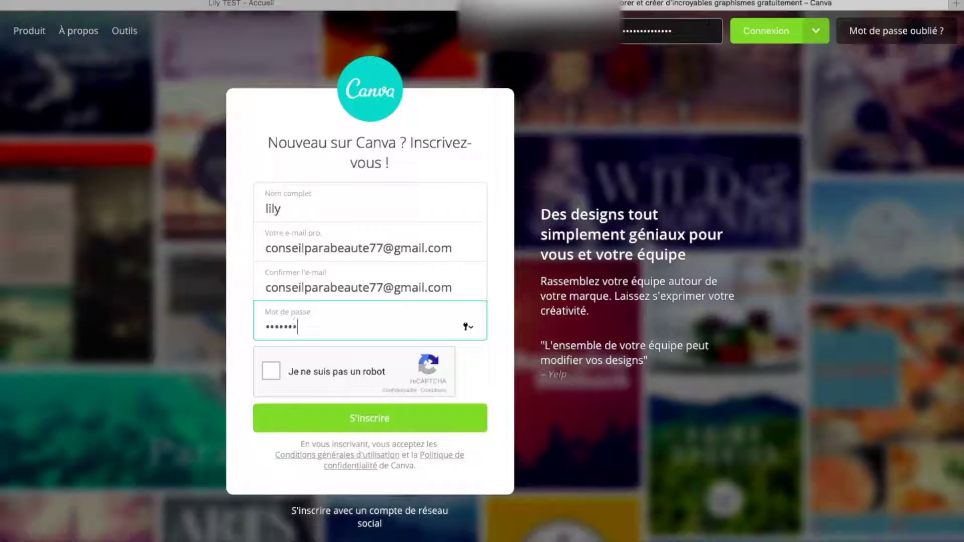
pyautogui.write('••••••')
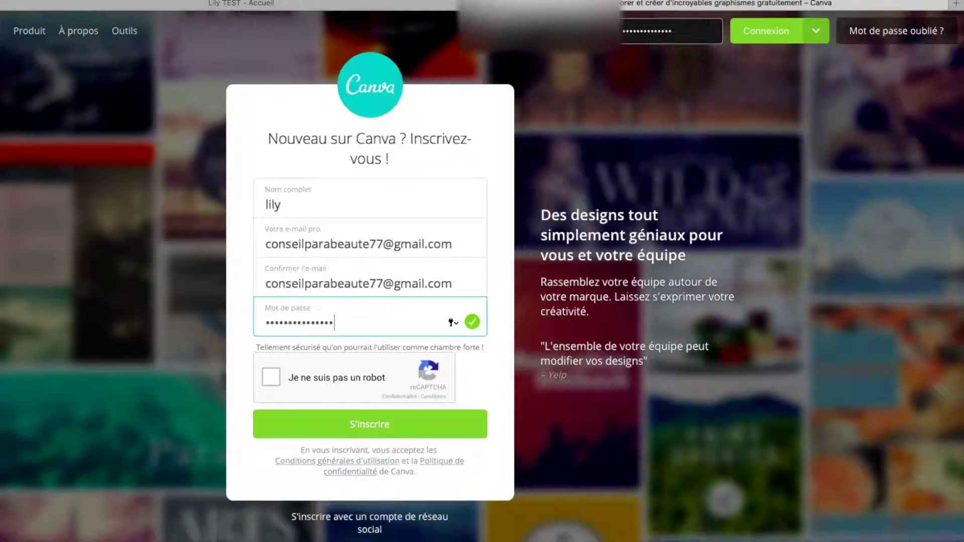
pyautogui.click(274, 378)
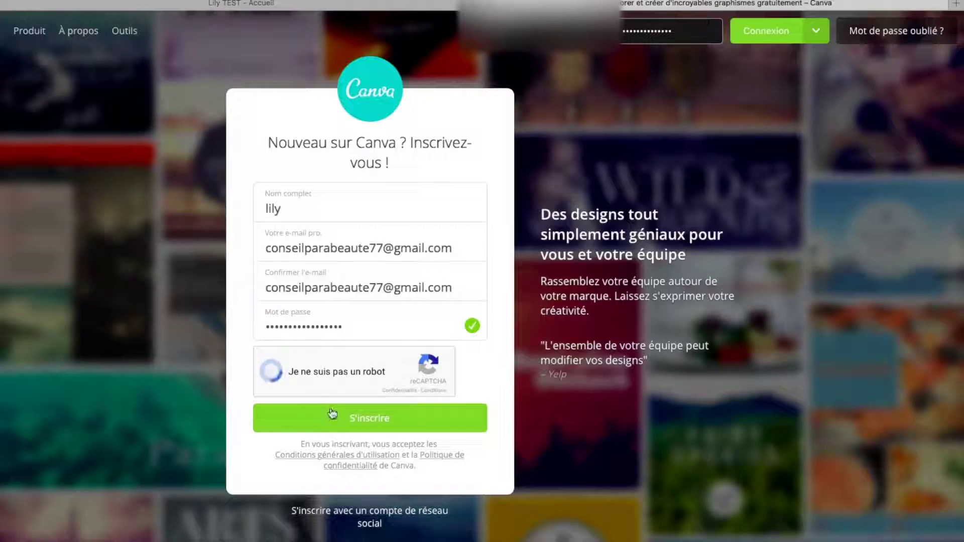
pyautogui.click(342, 421)
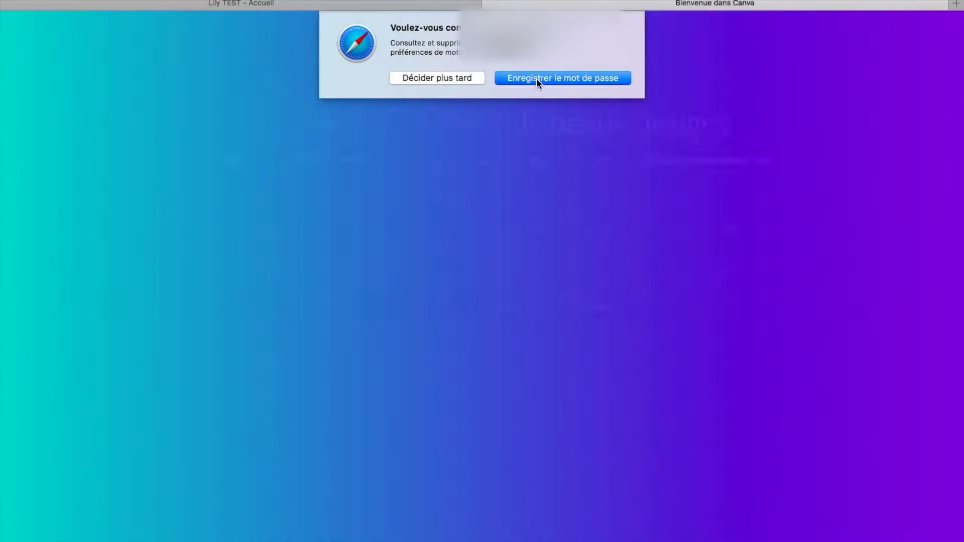
# Save the new password in the browser and choose Blogueur as your activity
pyautogui.click(536, 78)
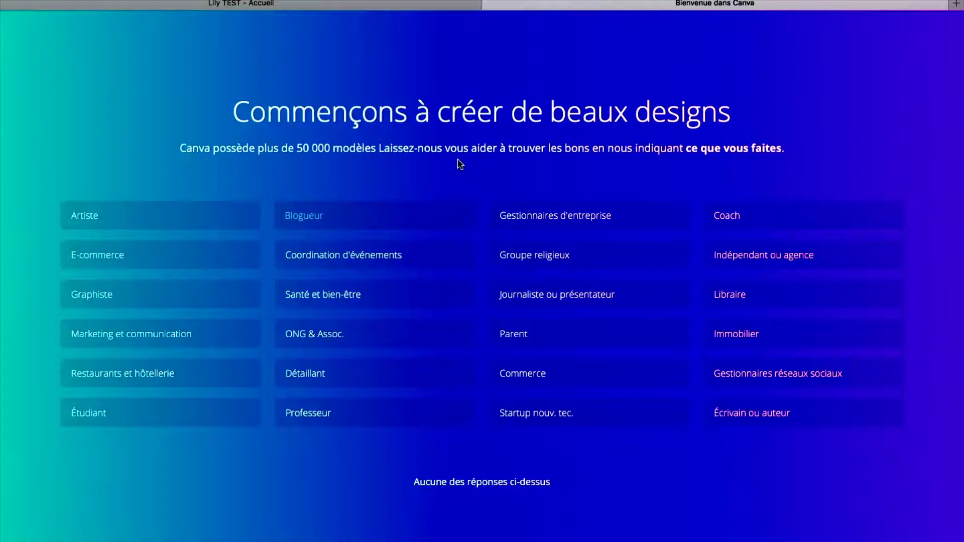
pyautogui.click(317, 217)
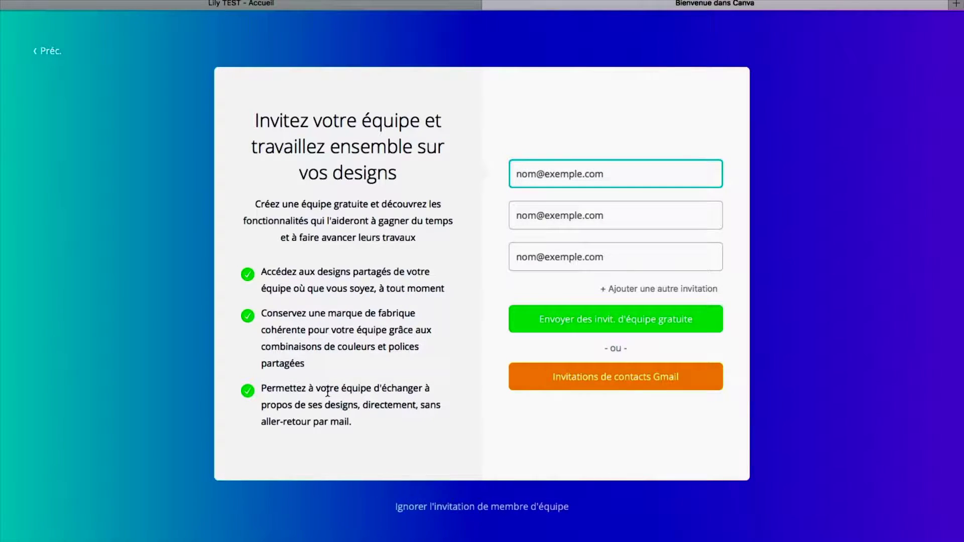
# Skip the team-member invitation and show 'Plus de designs' for the full design catalogue
pyautogui.click(472, 508)
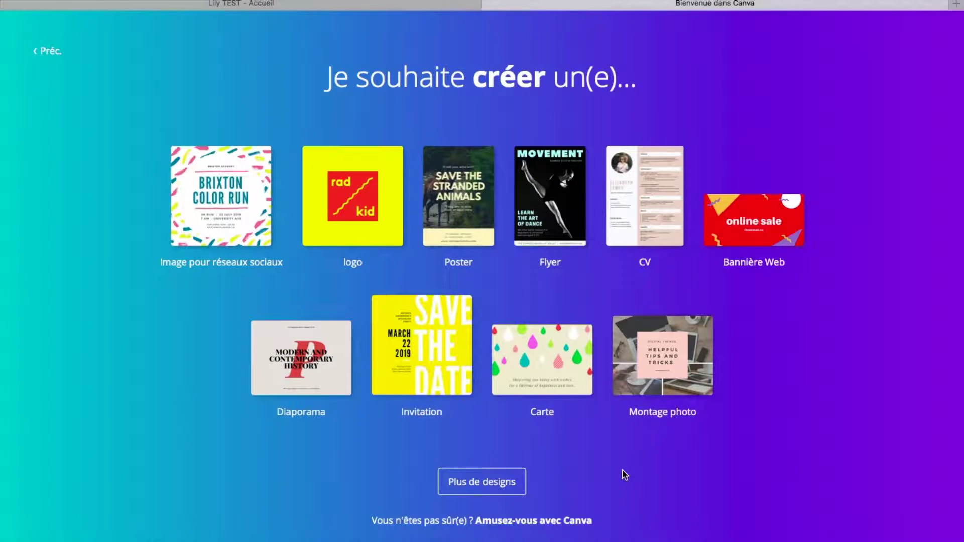
pyautogui.click(482, 482)
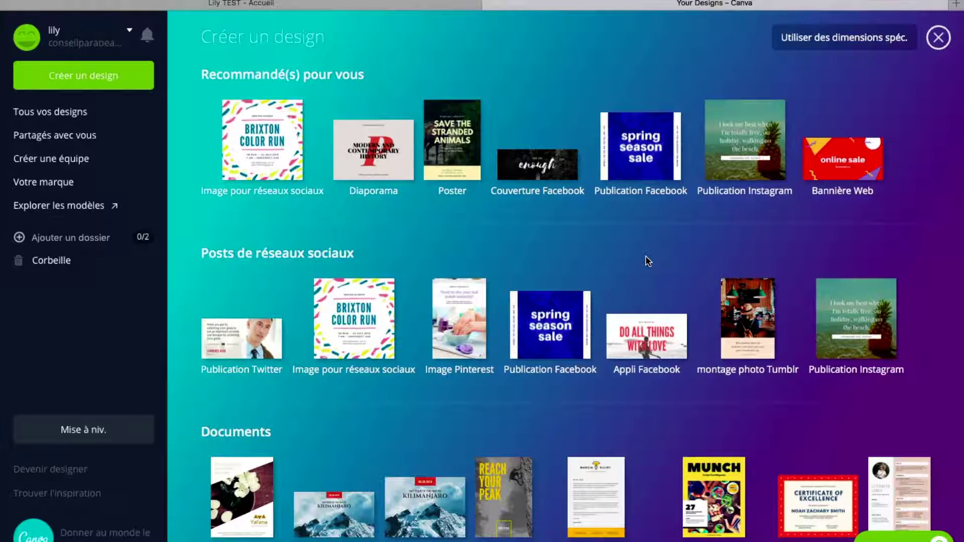
pyautogui.scroll(-4, 631, 279)
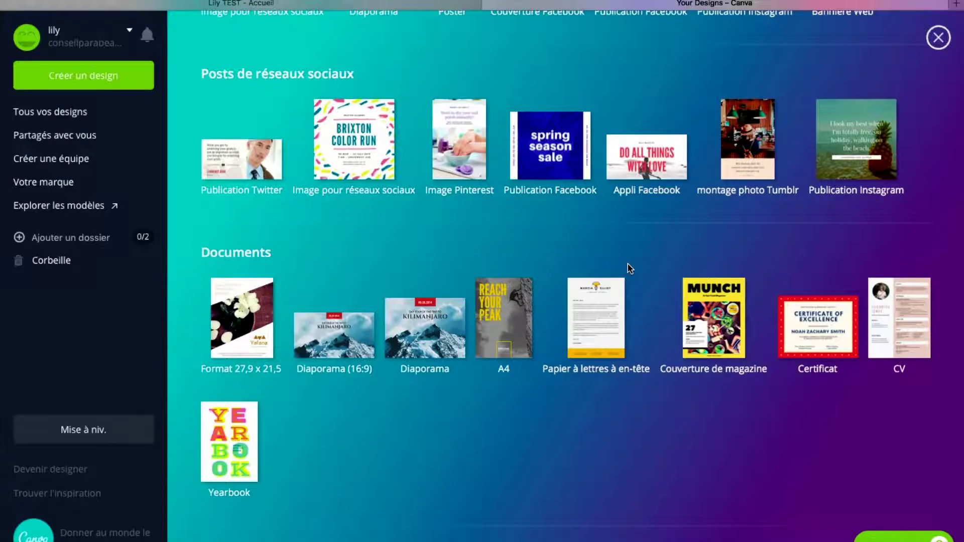
pyautogui.scroll(-5, 632, 279)
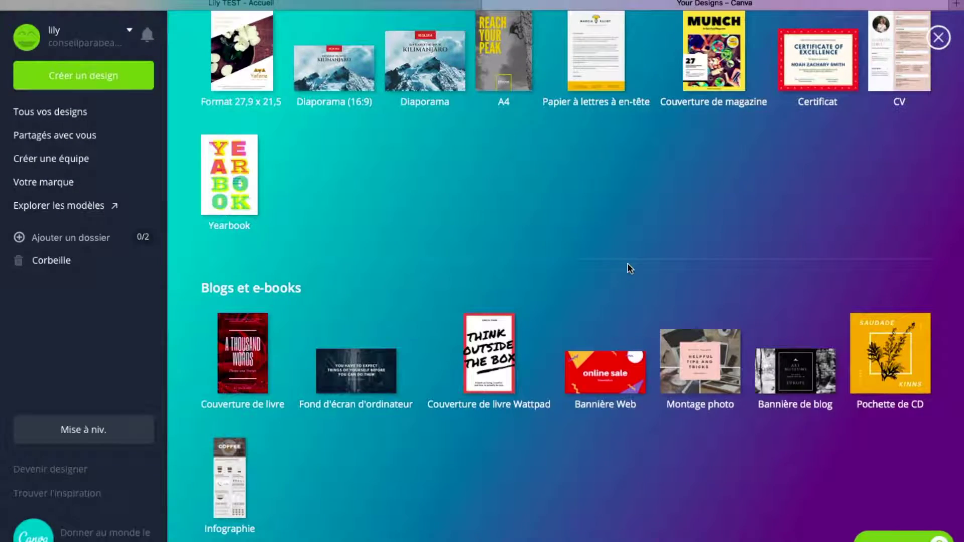
pyautogui.scroll(-7, 630, 268)
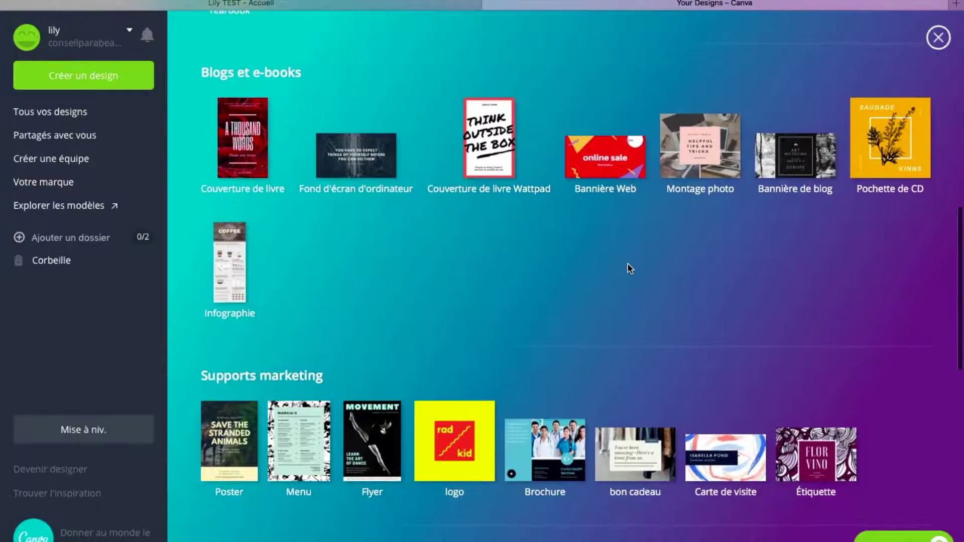
pyautogui.scroll(-4, 630, 268)
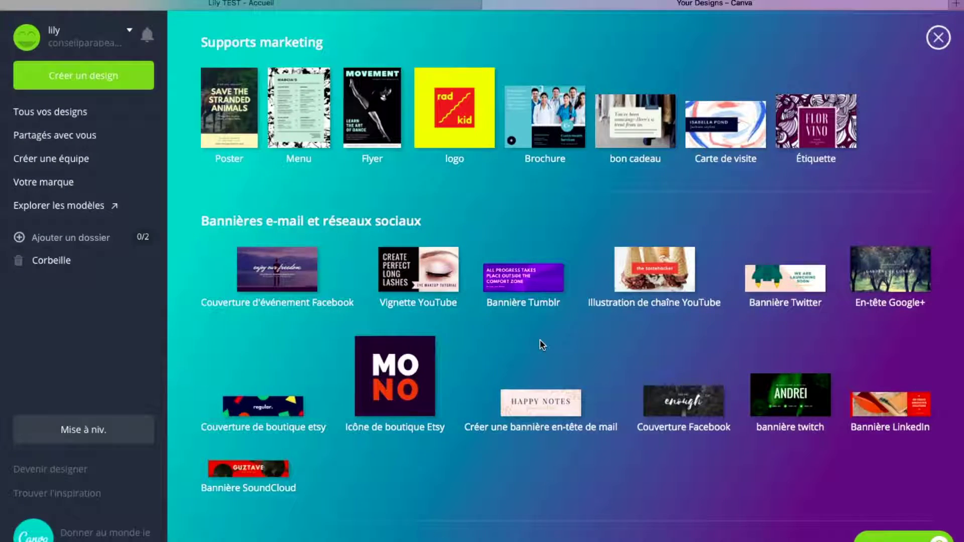
pyautogui.scroll(-7, 541, 345)
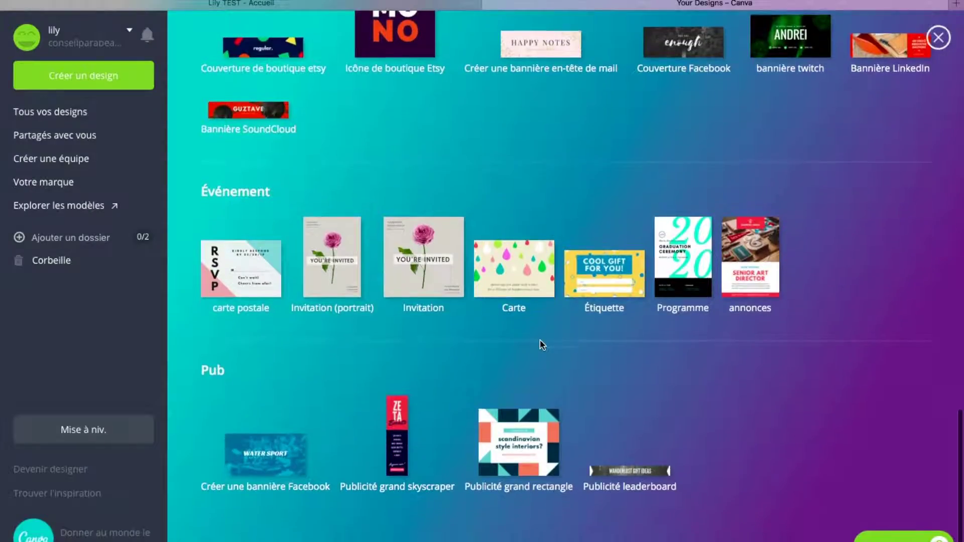
pyautogui.scroll(20, 650, 418)
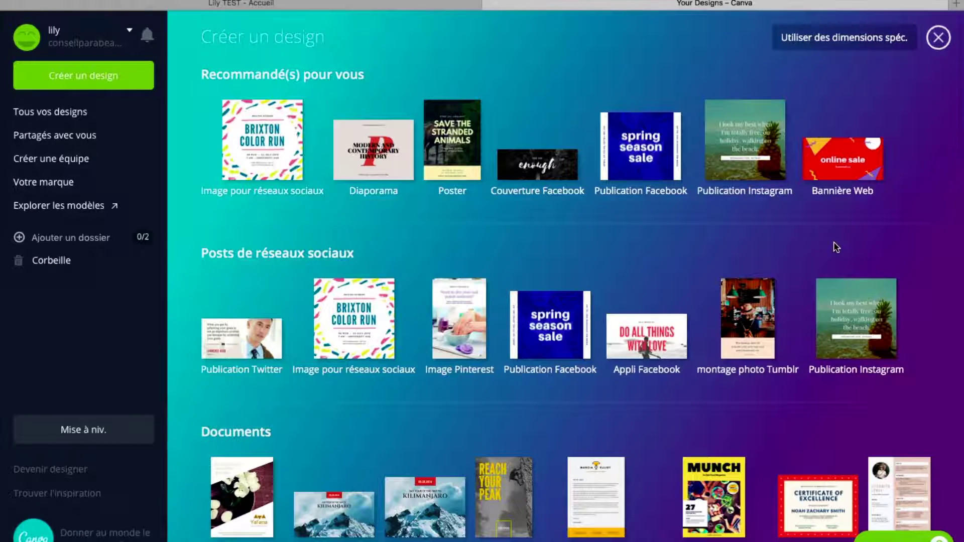
# Create a custom-size design 328 px wide by 567 px high
pyautogui.click(849, 46)
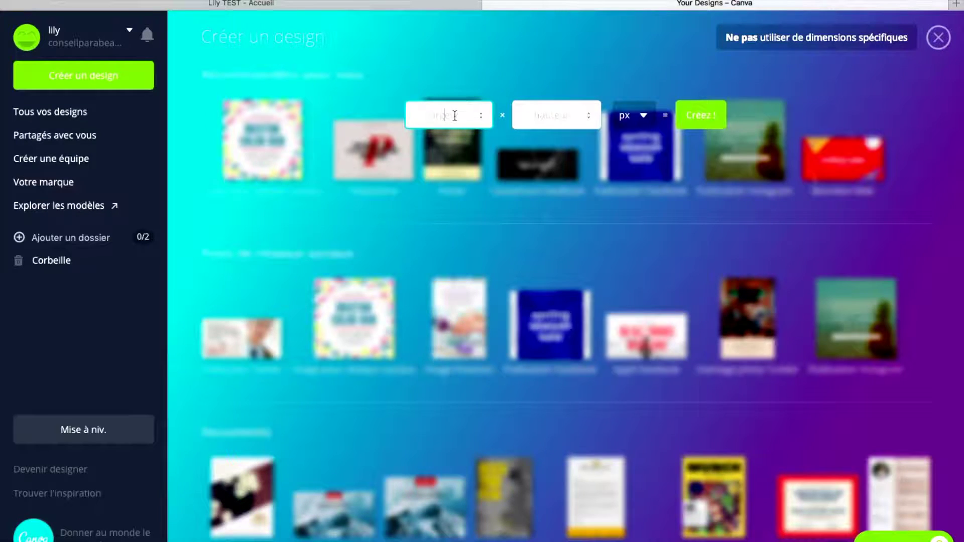
pyautogui.write('328')
pyautogui.click(535, 116)
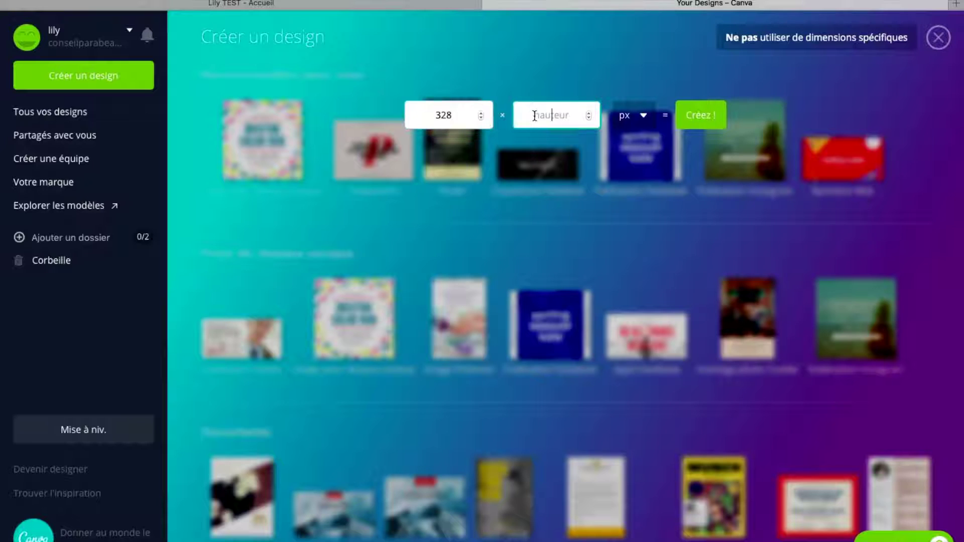
pyautogui.write('567')
pyautogui.click(713, 116)
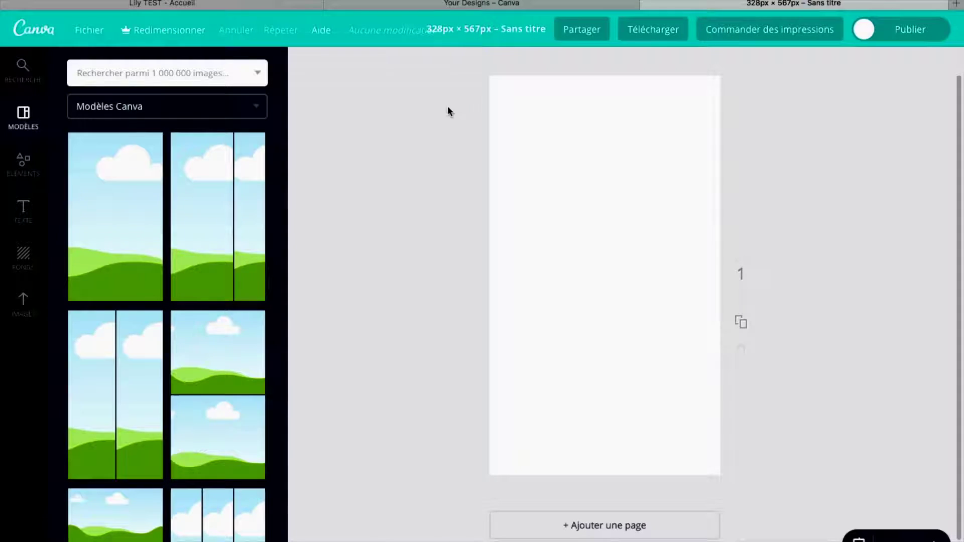
# Return to Tous vos designs and start a new 'Couverture Facebook' design
pyautogui.click(33, 34)
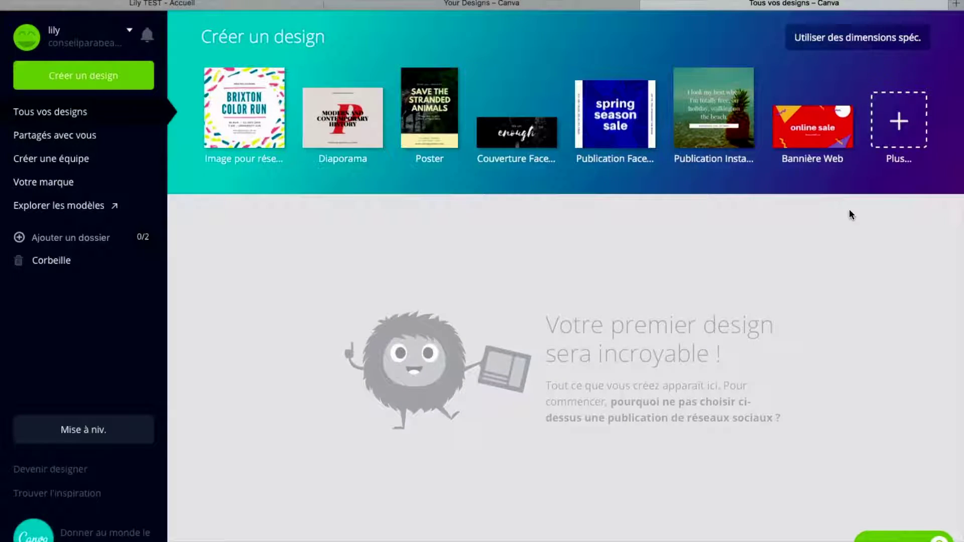
pyautogui.click(899, 120)
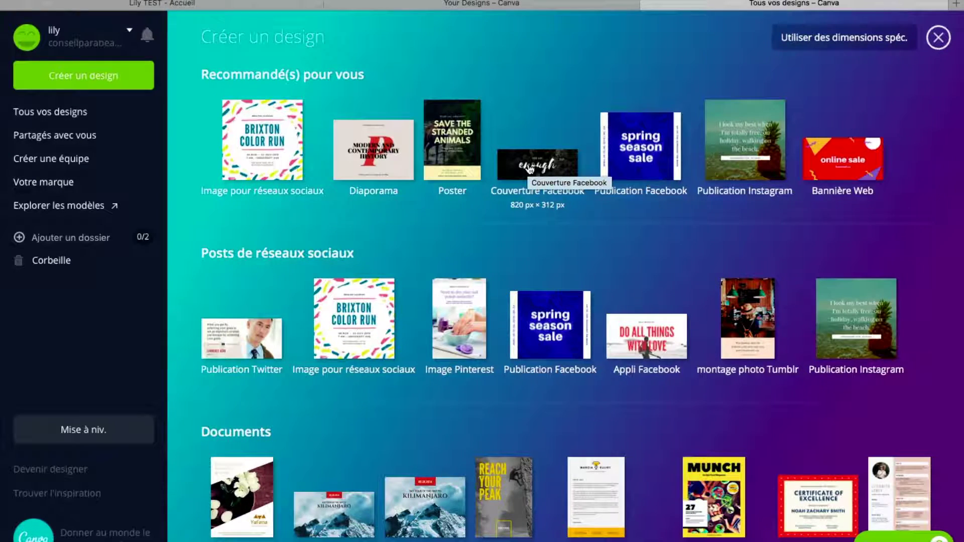
pyautogui.click(514, 169)
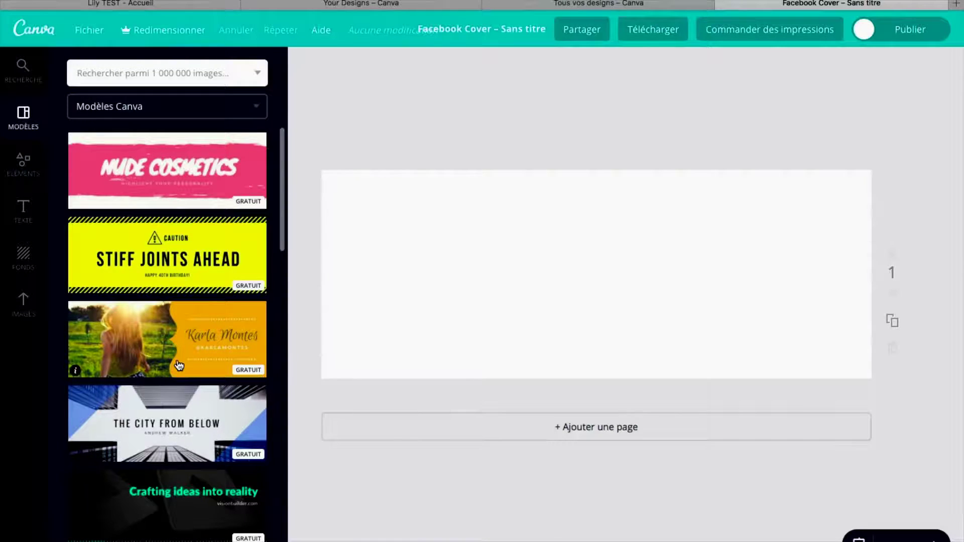
# Browse the Facebook cover templates, then activate the 'Rechercher parmi 1 000 000 images' search
pyautogui.scroll(-6, 178, 338)
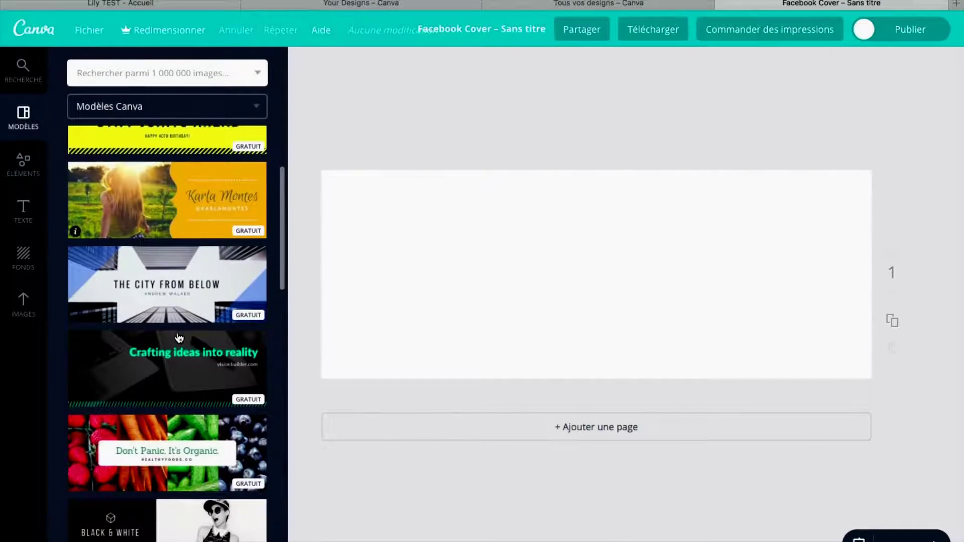
pyautogui.scroll(-11, 178, 337)
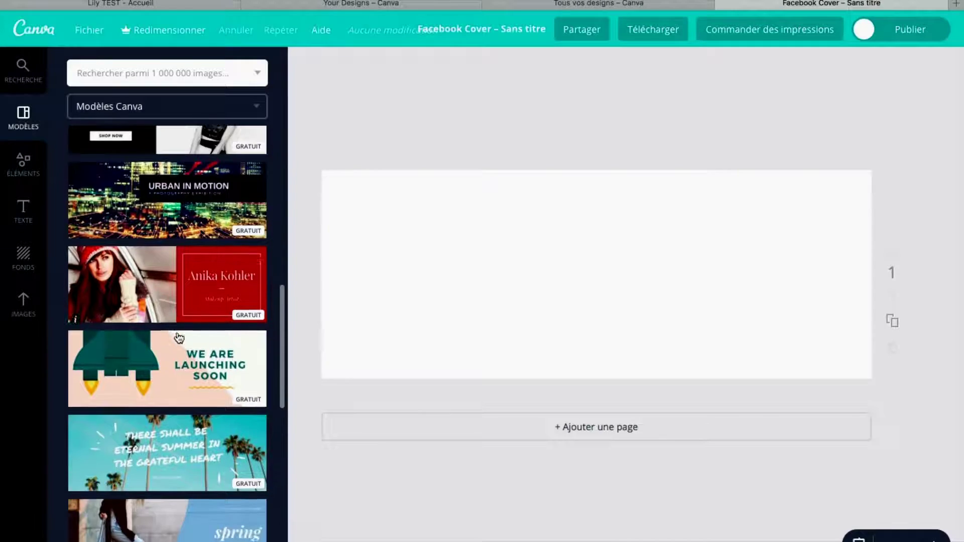
pyautogui.scroll(-10, 179, 337)
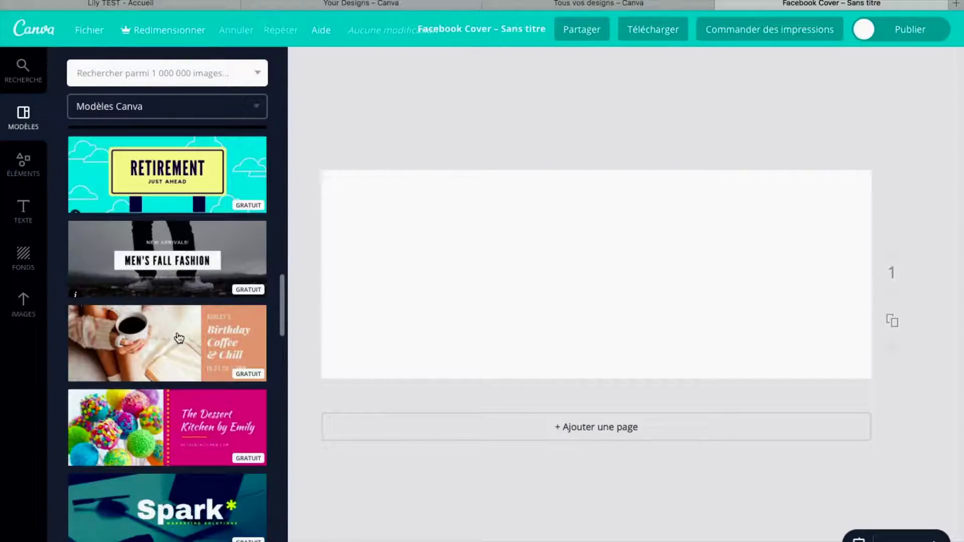
pyautogui.scroll(-12, 178, 338)
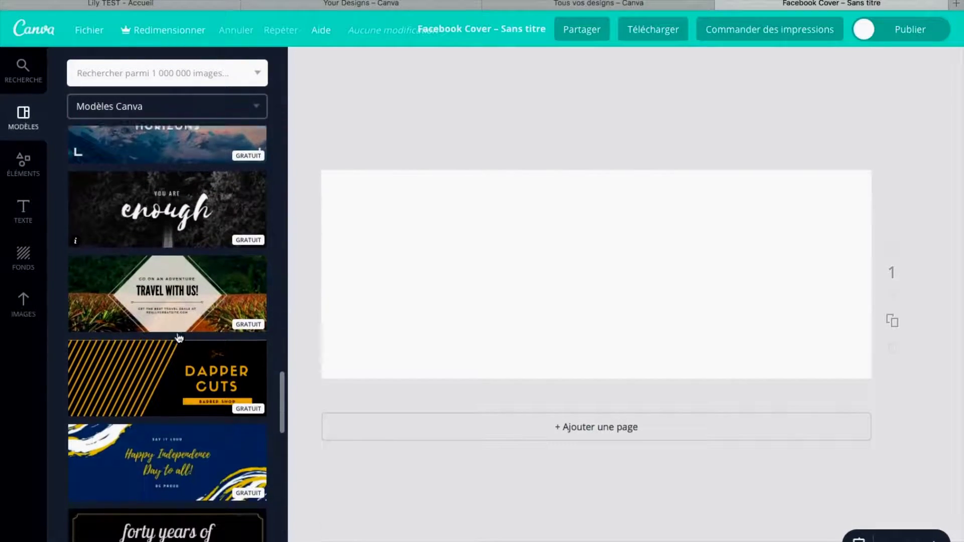
pyautogui.scroll(-10, 178, 337)
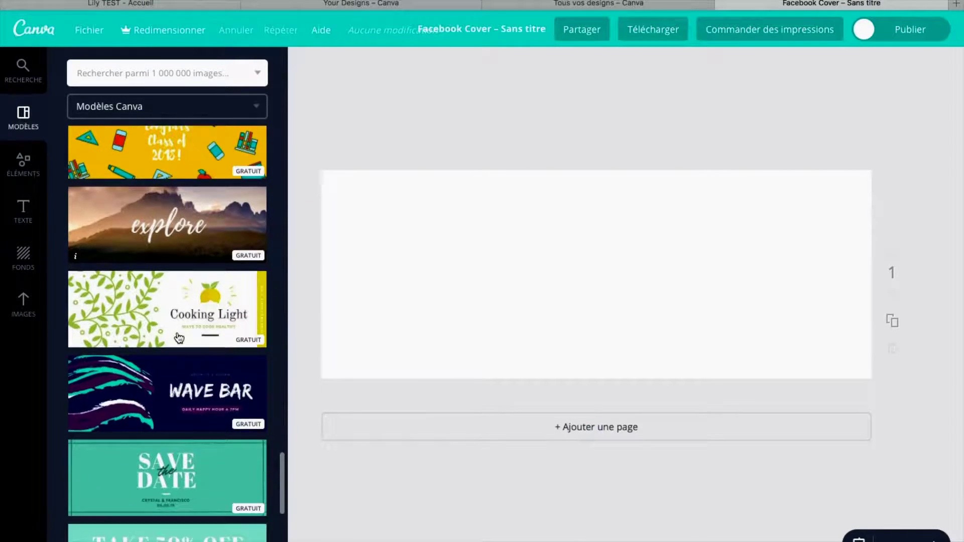
pyautogui.scroll(-10, 178, 337)
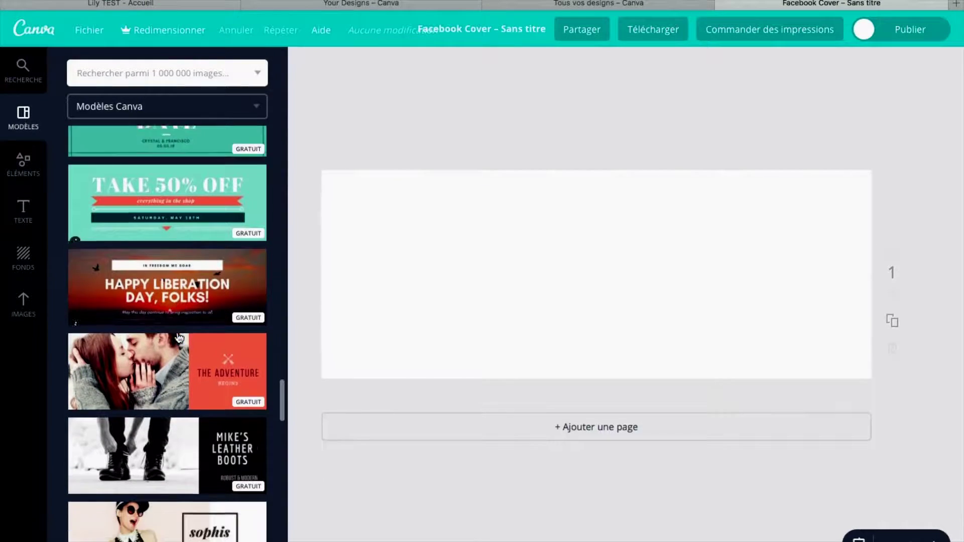
pyautogui.scroll(-1, 179, 338)
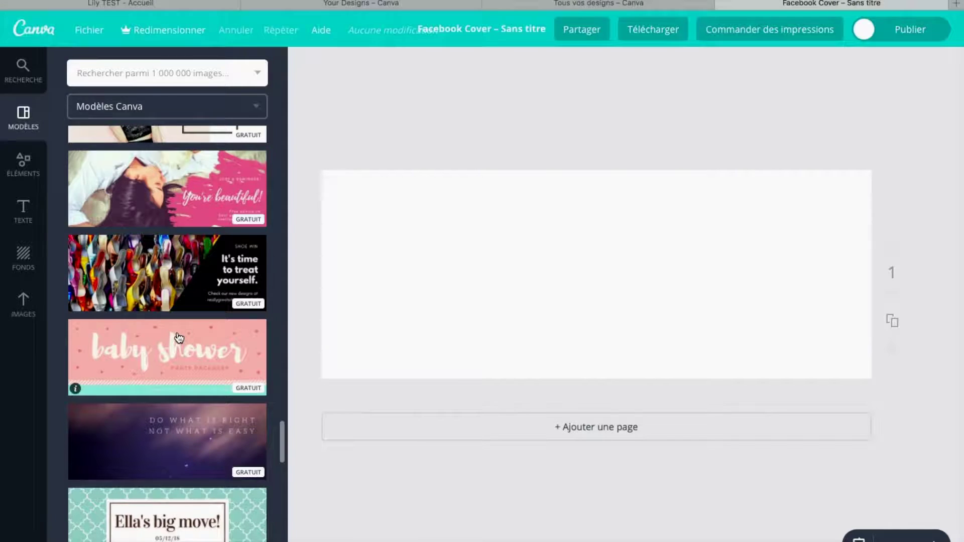
pyautogui.scroll(-13, 178, 337)
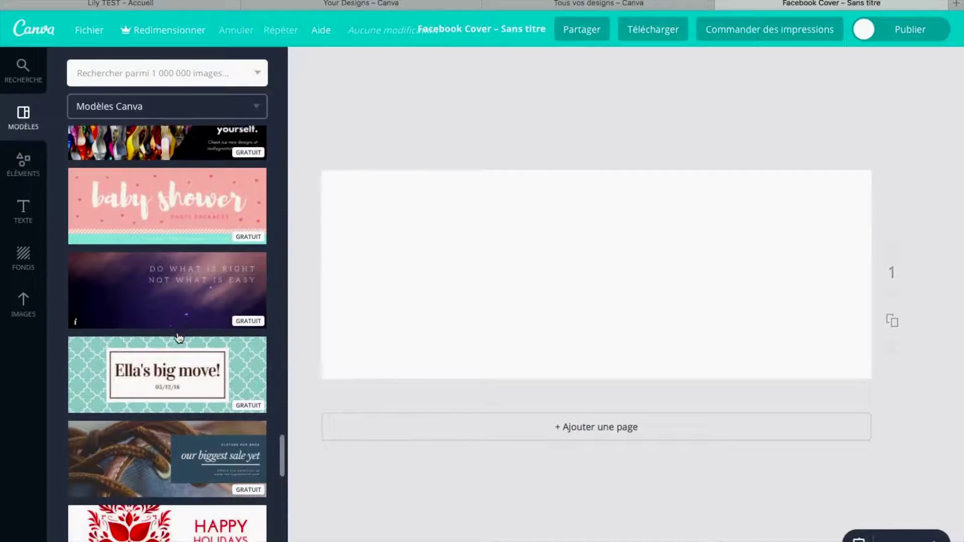
pyautogui.scroll(-8, 178, 337)
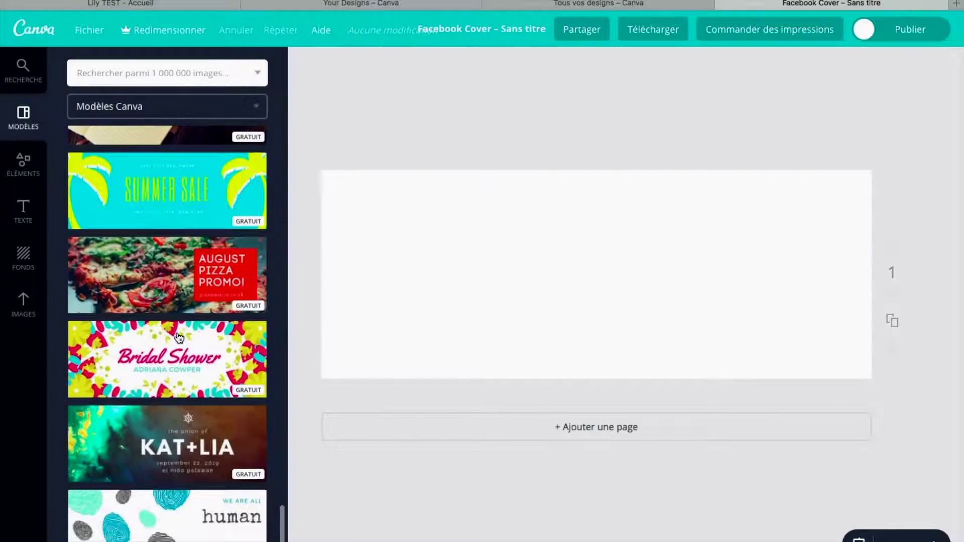
pyautogui.scroll(-8, 178, 338)
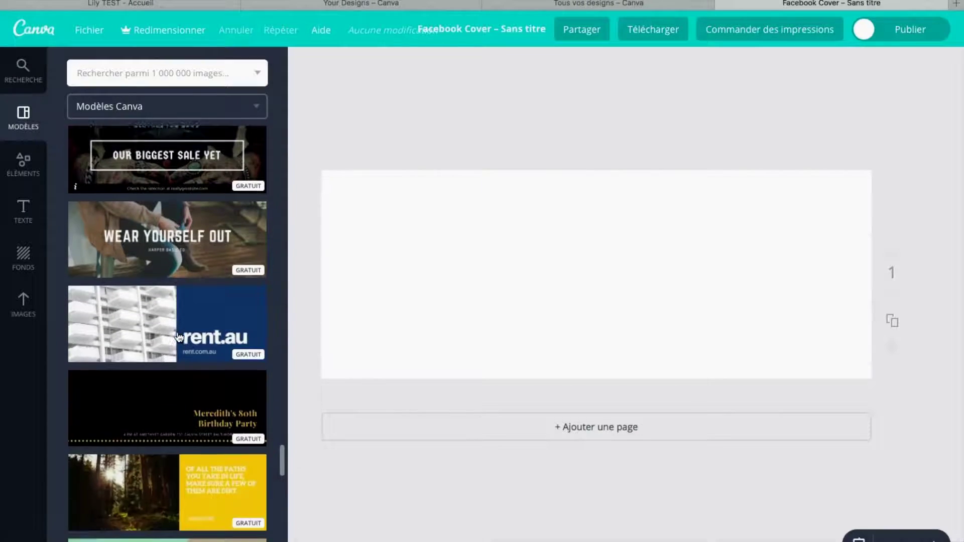
pyautogui.scroll(-5, 178, 337)
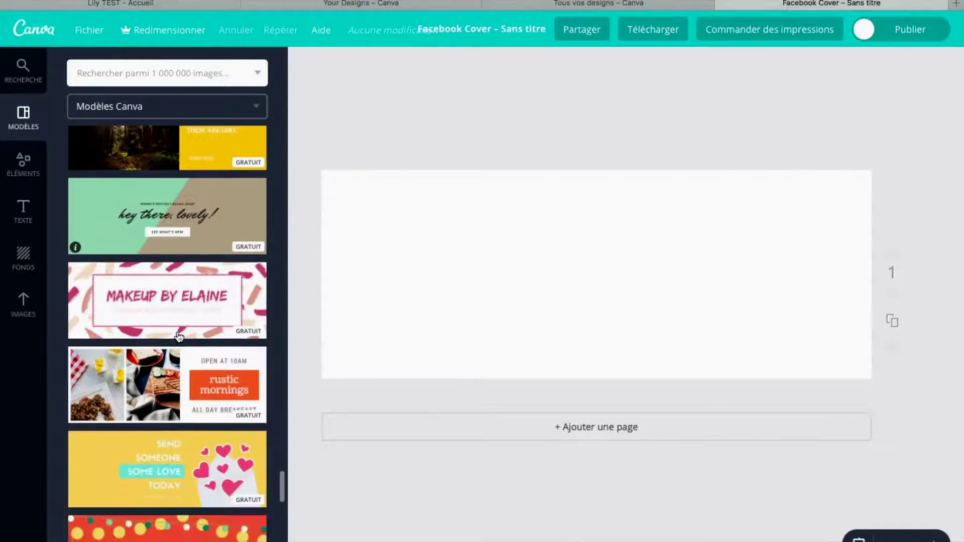
pyautogui.scroll(-4, 178, 337)
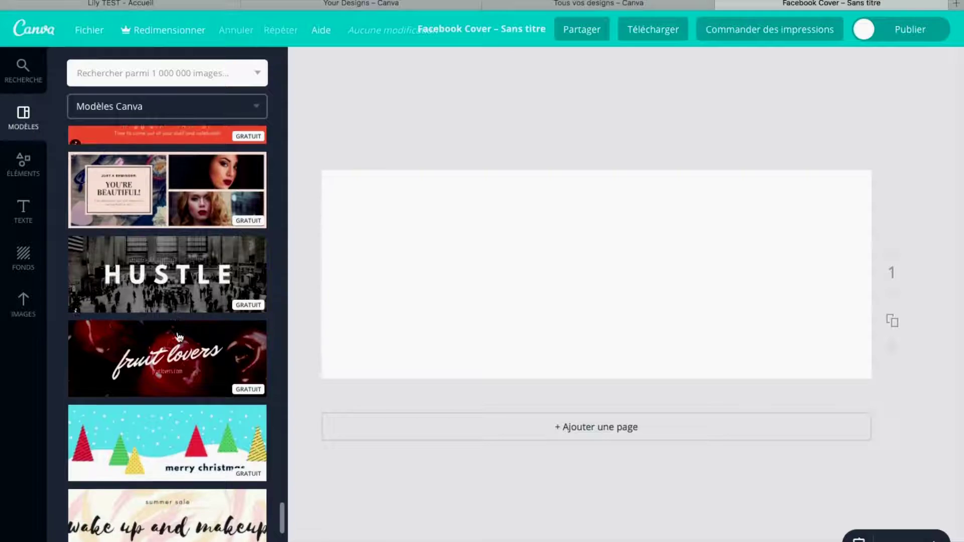
pyautogui.scroll(-3, 178, 337)
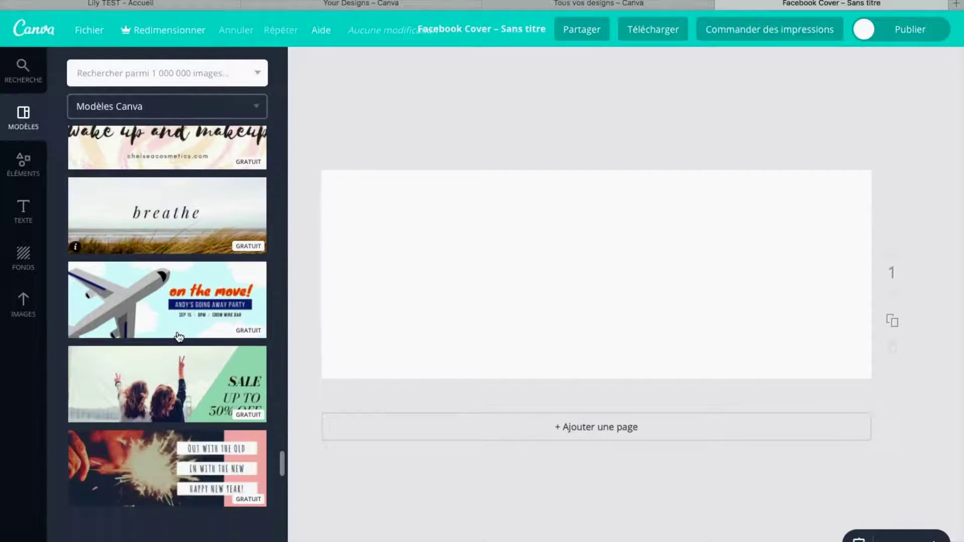
pyautogui.scroll(6, 176, 335)
pyautogui.click(104, 71)
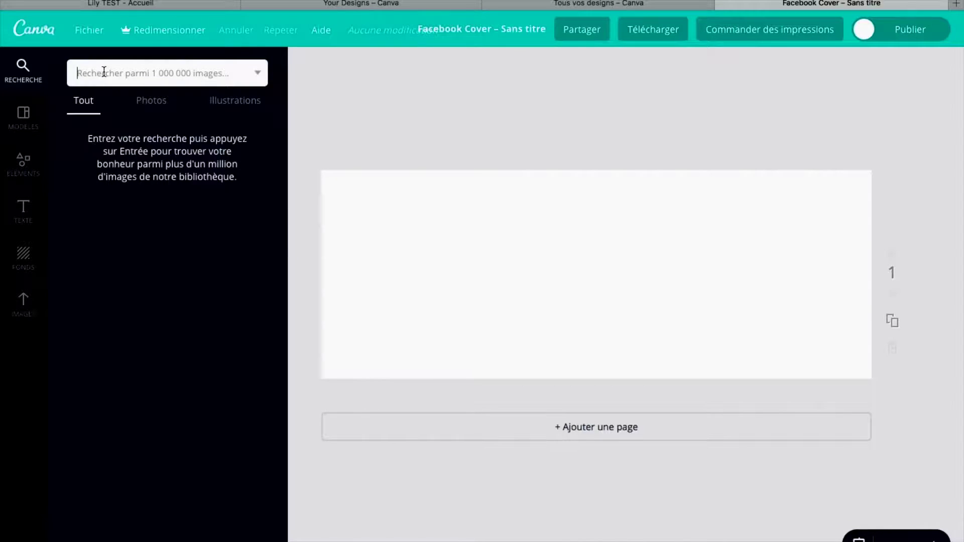
# Search images for 'printemps', fixing the misspelt 'prnte', and browse the spring results
pyautogui.write('prntemps')
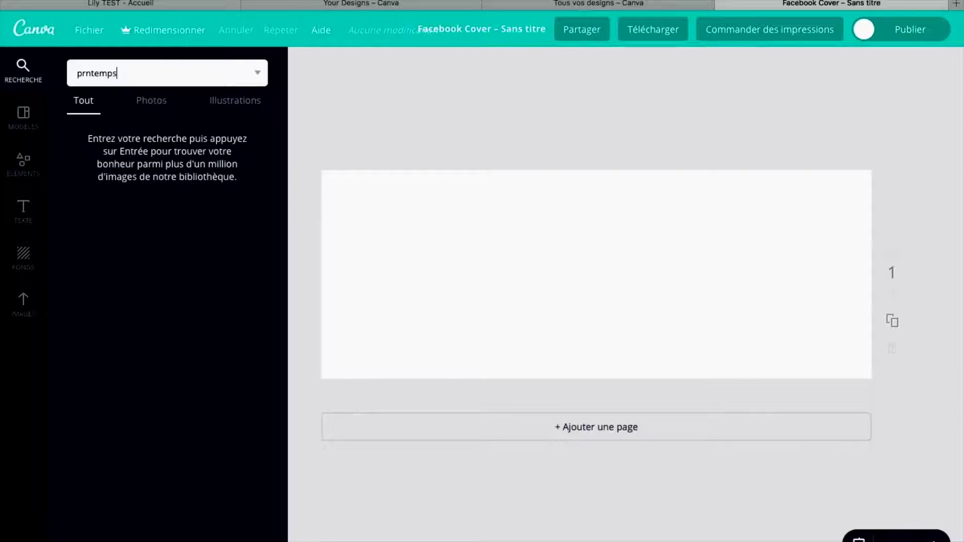
pyautogui.press('Return')
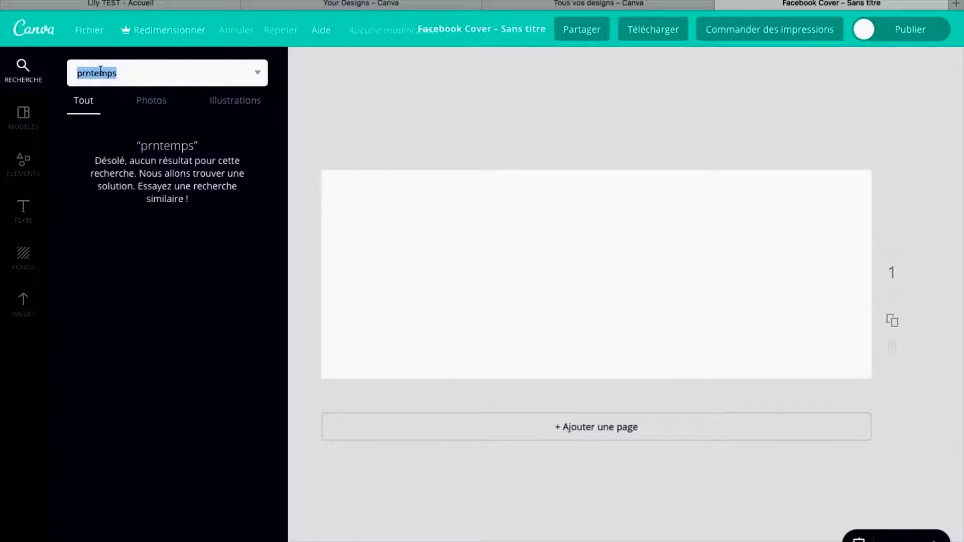
pyautogui.click(85, 73)
pyautogui.write('i')
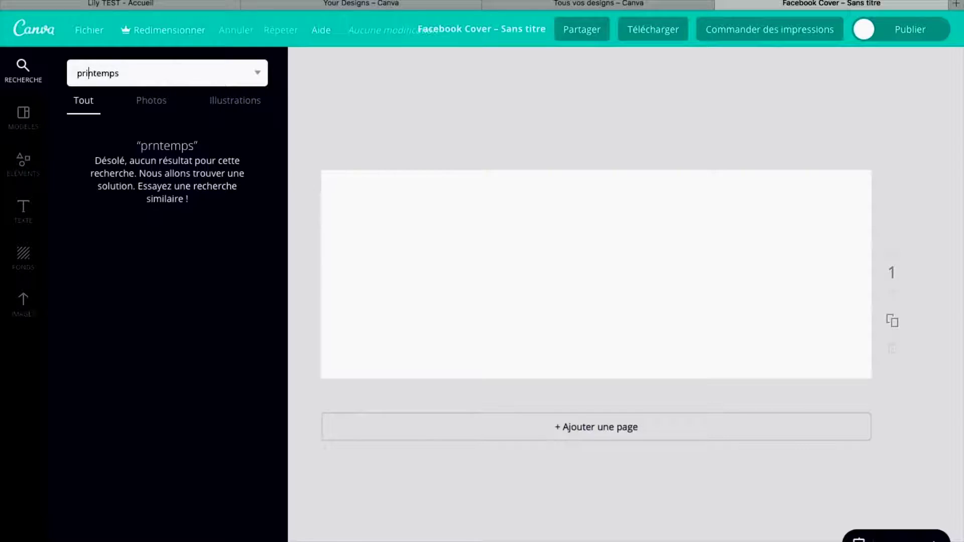
pyautogui.press('Return')
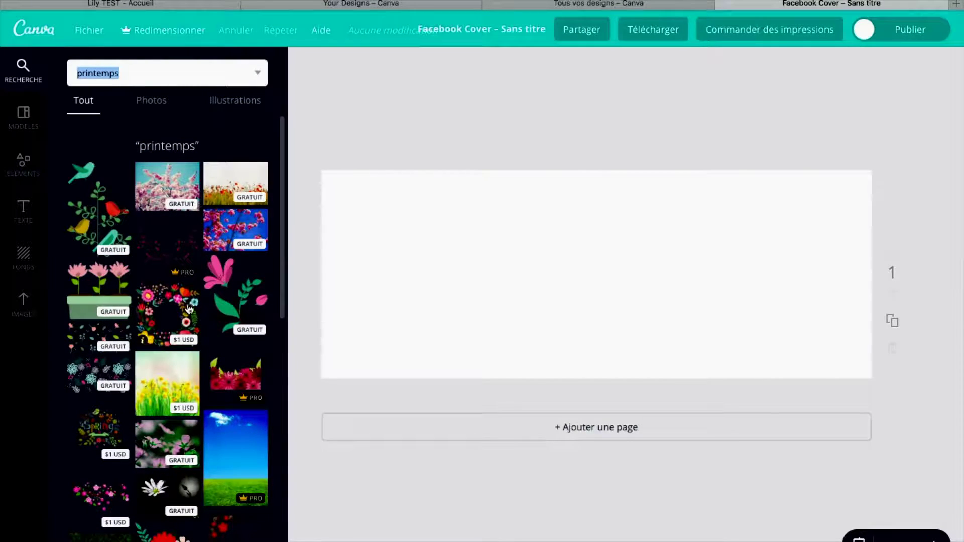
pyautogui.scroll(-7, 199, 477)
pyautogui.scroll(-9, 200, 477)
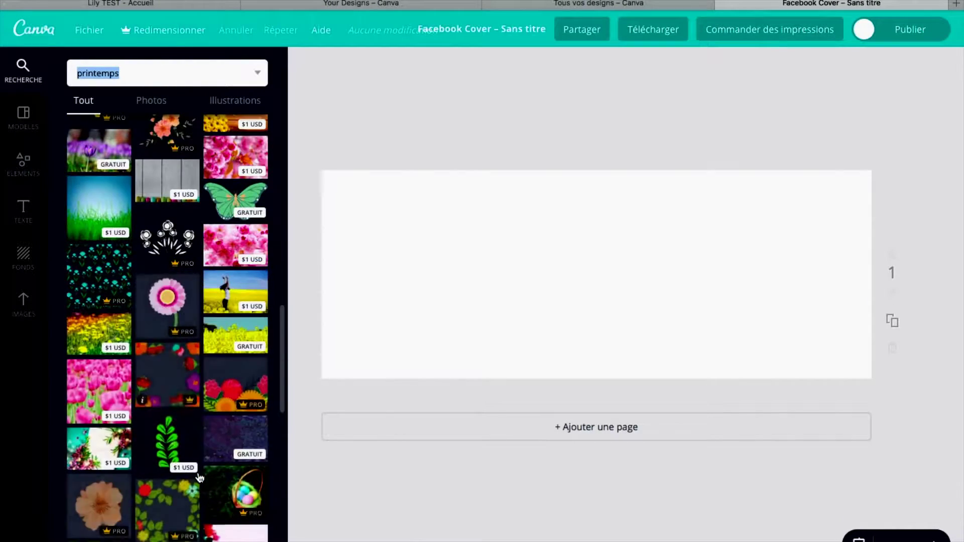
pyautogui.scroll(15, 199, 477)
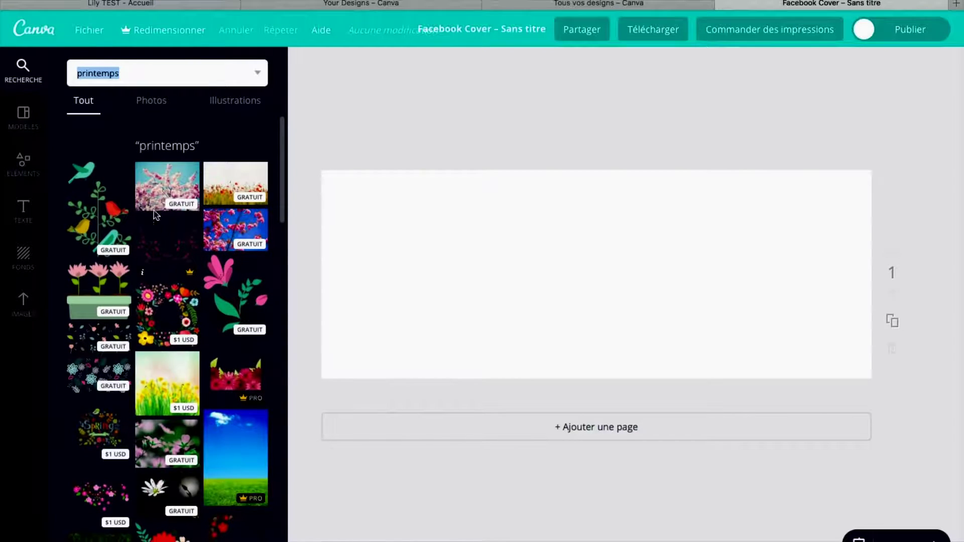
pyautogui.click(142, 200)
pyautogui.moveTo(466, 373); pyautogui.dragTo(206, 417)
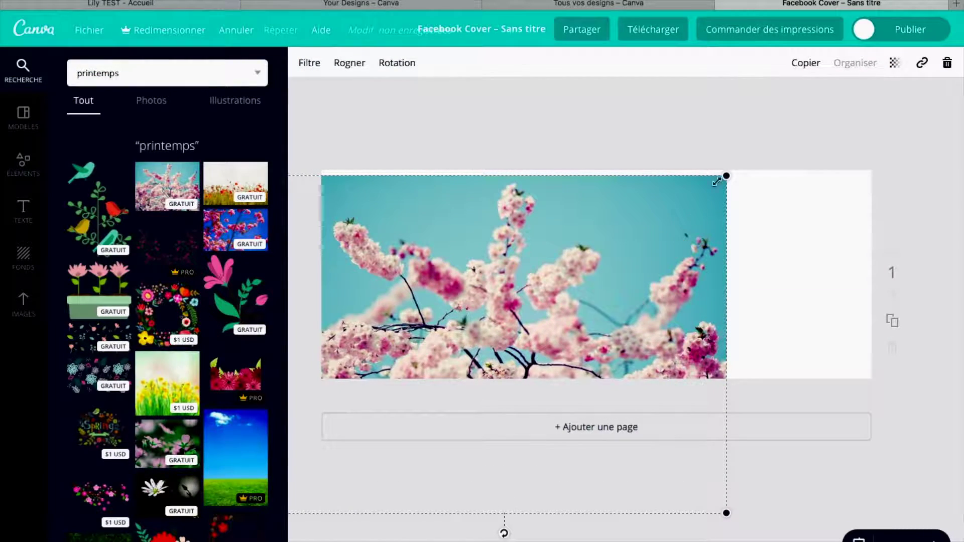
pyautogui.moveTo(726, 176); pyautogui.dragTo(906, 114)
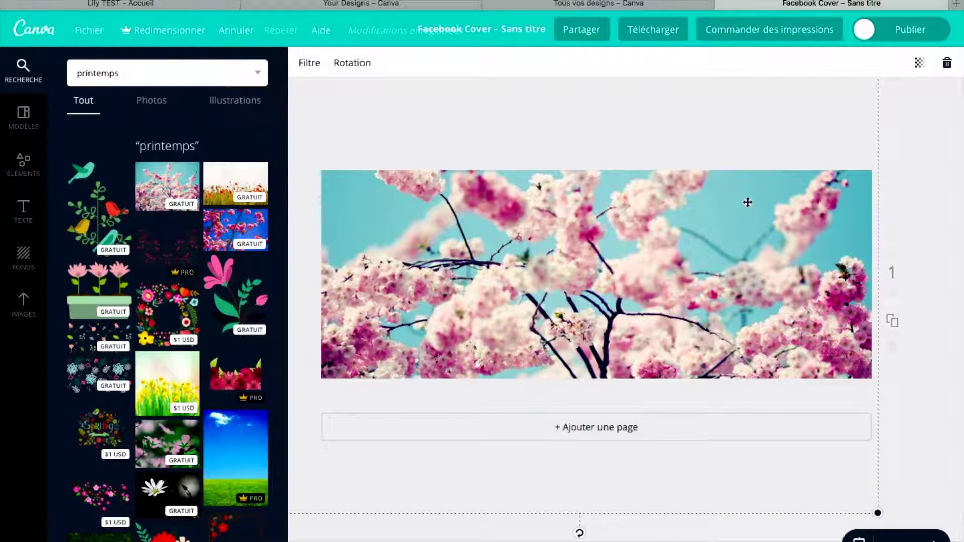
pyautogui.moveTo(778, 197)
pyautogui.mouseDown()
pyautogui.moveTo(807, 131)
pyautogui.moveTo(784, 208)
pyautogui.mouseUp()
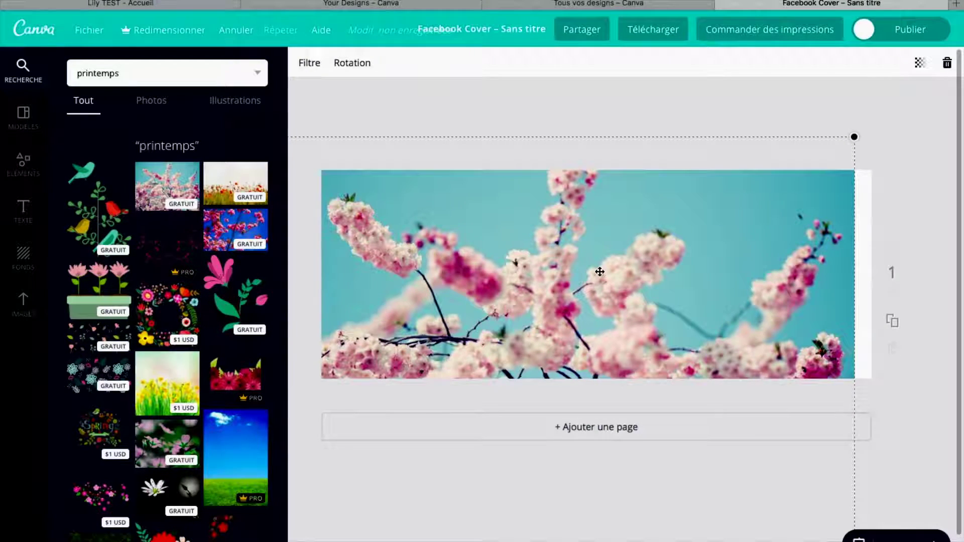
pyautogui.press('Delete')
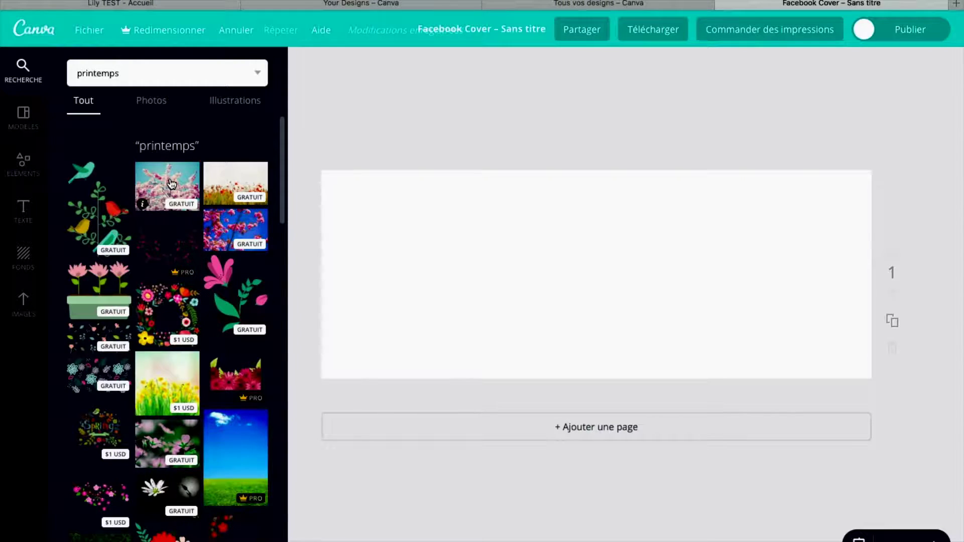
# Add the cherry-blossom photo and stretch it edge to edge across the whole cover
pyautogui.click(171, 184)
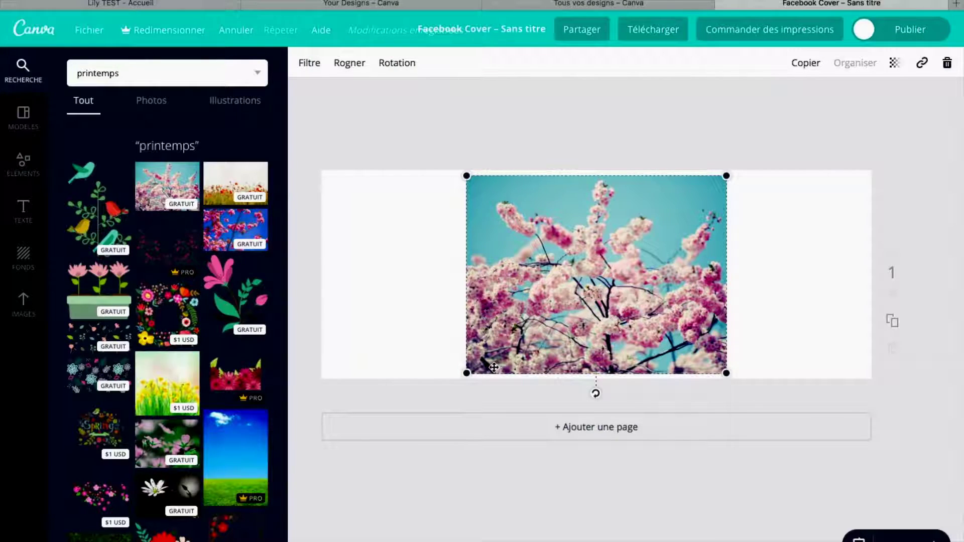
pyautogui.moveTo(466, 373); pyautogui.dragTo(403, 420)
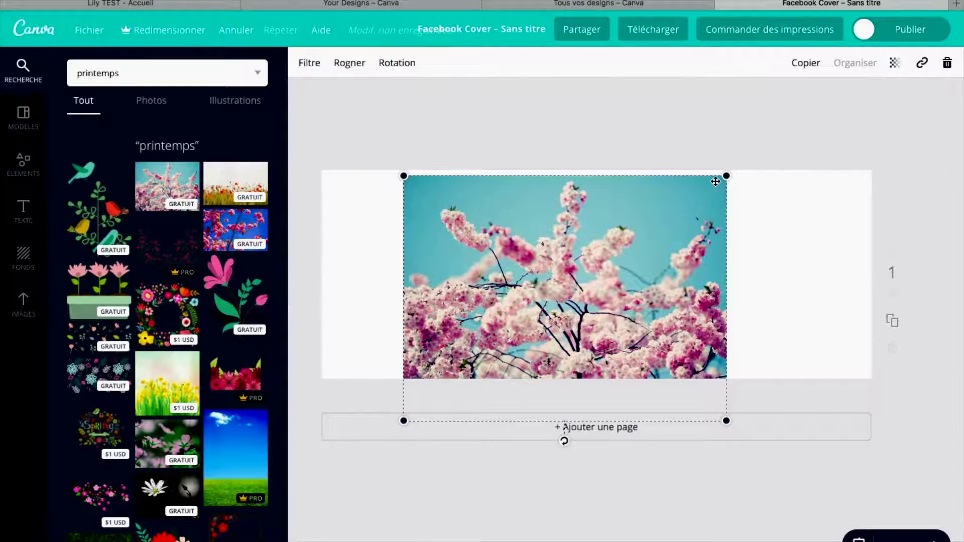
pyautogui.moveTo(726, 178); pyautogui.dragTo(864, 125)
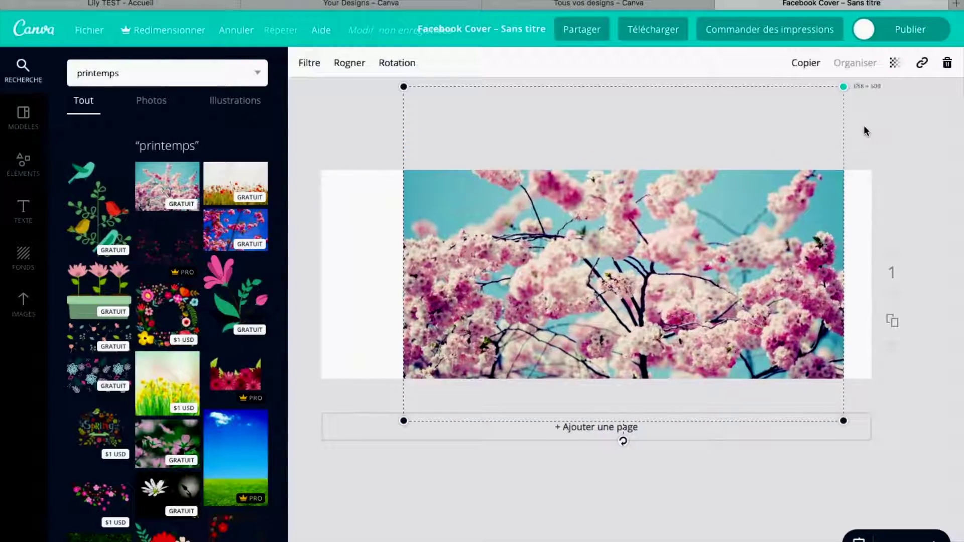
pyautogui.moveTo(412, 422); pyautogui.dragTo(271, 433)
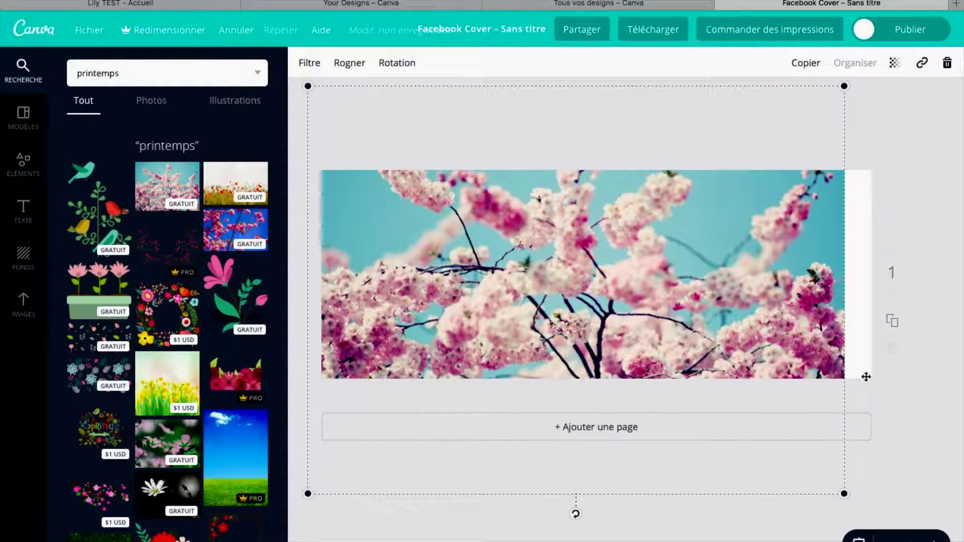
pyautogui.moveTo(845, 495); pyautogui.dragTo(888, 527)
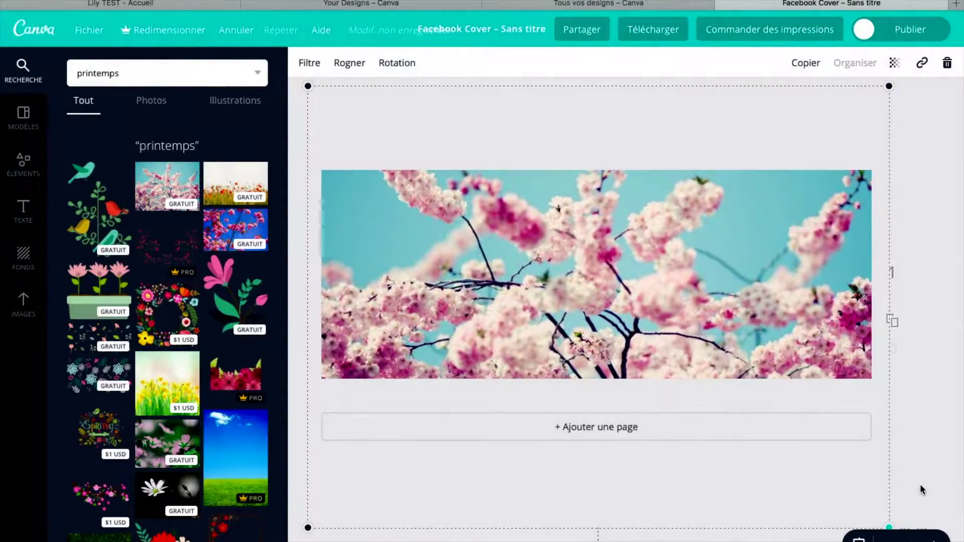
pyautogui.moveTo(698, 348); pyautogui.dragTo(710, 309)
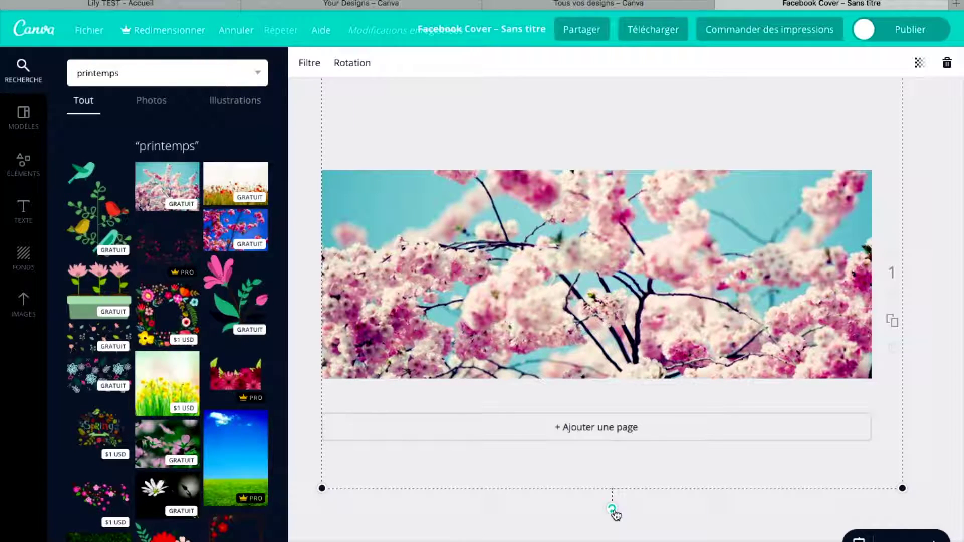
# Set the cherry-blossom photo's rotation back to 0° and deselect it
pyautogui.moveTo(615, 515); pyautogui.dragTo(741, 471)
pyautogui.moveTo(672, 362); pyautogui.dragTo(614, 375)
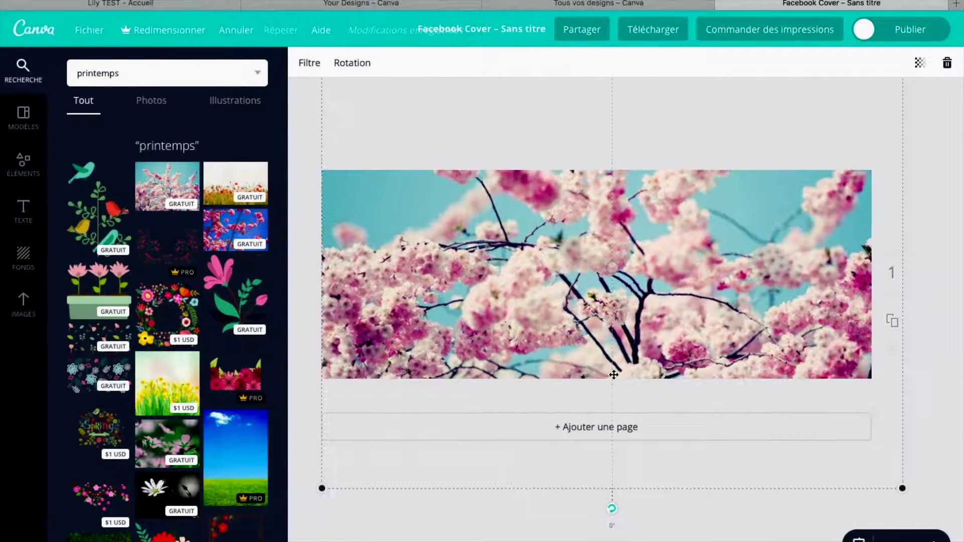
pyautogui.click(566, 536)
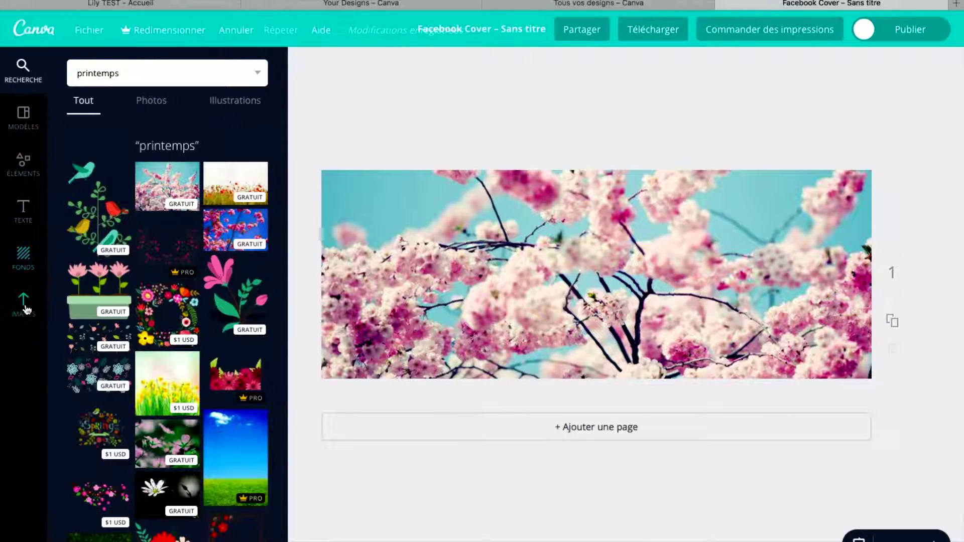
# Show the Texte panel's title, subtitle and body text designs, dismissing the notification
pyautogui.click(24, 214)
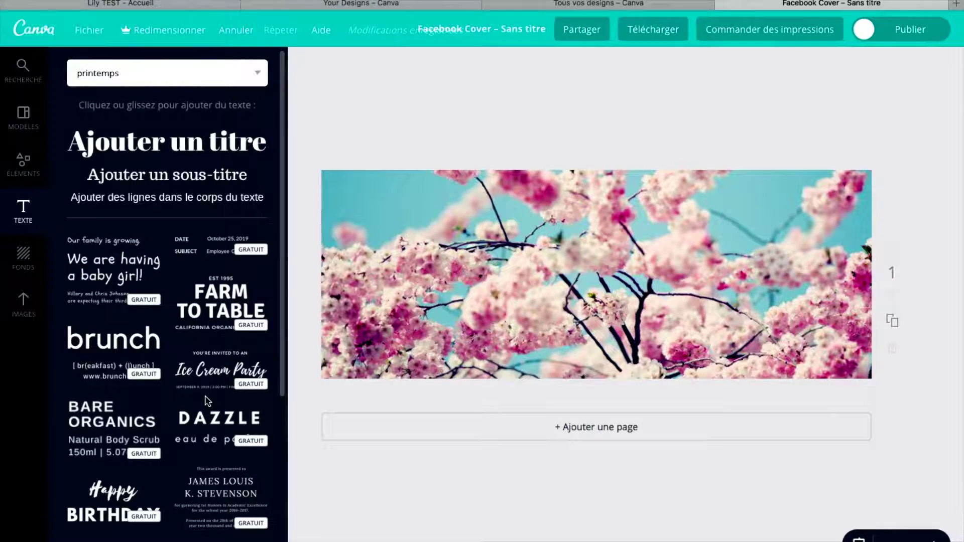
pyautogui.scroll(-2, 208, 397)
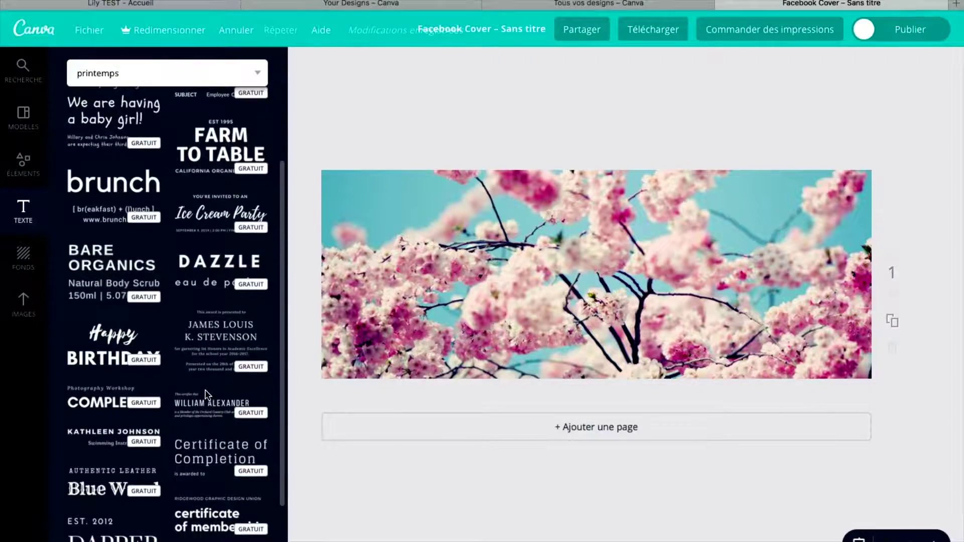
pyautogui.scroll(3, 206, 402)
pyautogui.scroll(-12, 201, 417)
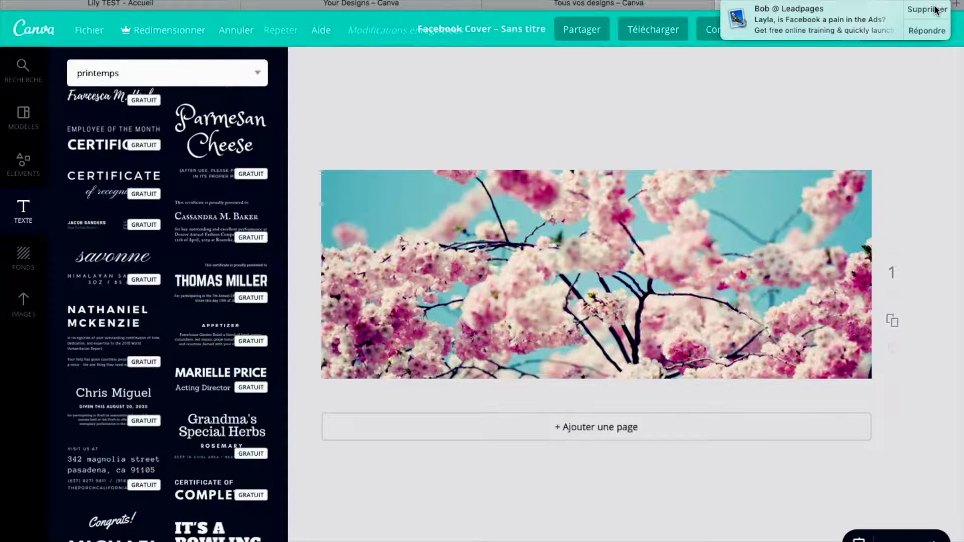
pyautogui.click(912, 8)
pyautogui.scroll(-4, 142, 377)
pyautogui.scroll(3, 143, 497)
pyautogui.scroll(1, 143, 497)
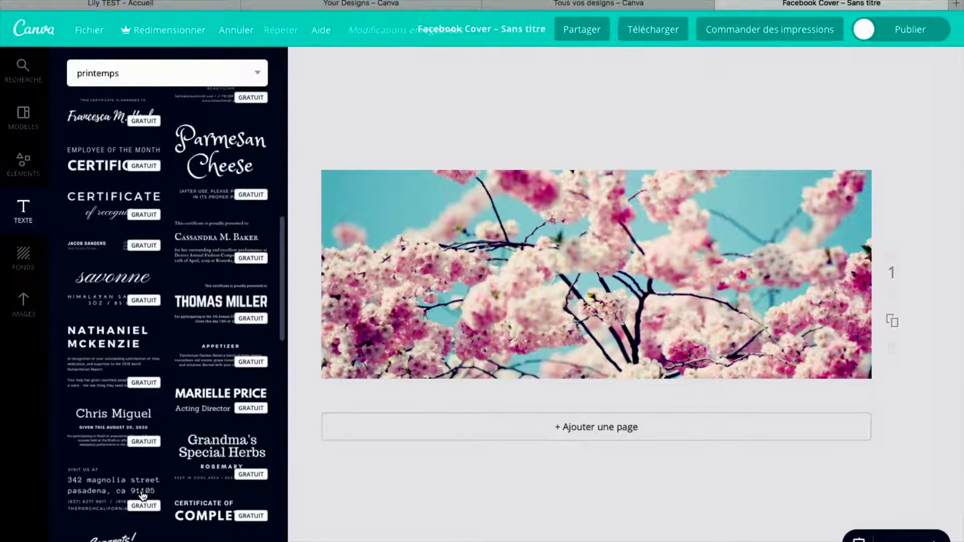
pyautogui.scroll(10, 143, 496)
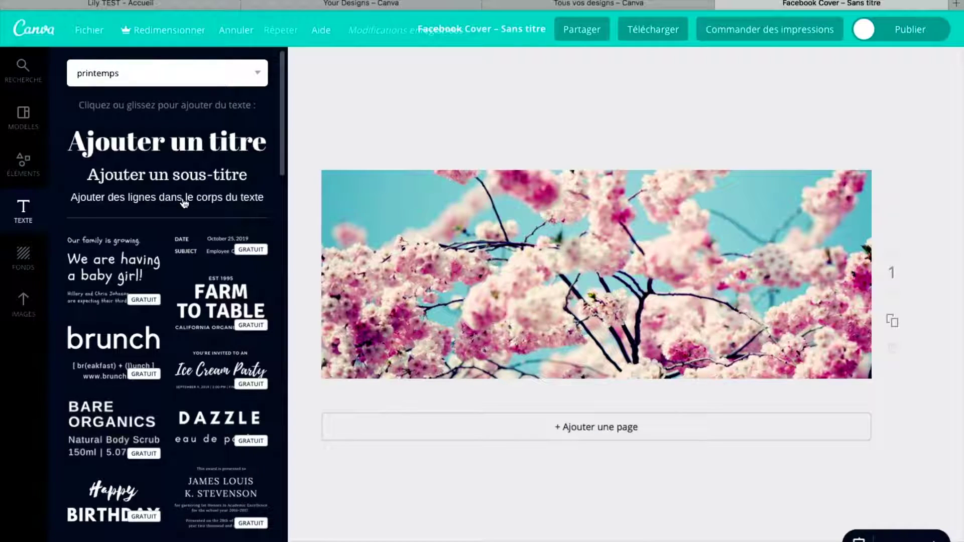
# Add a title reading 'Ma page Lily TEST' and drag it higher on the cover
pyautogui.click(173, 146)
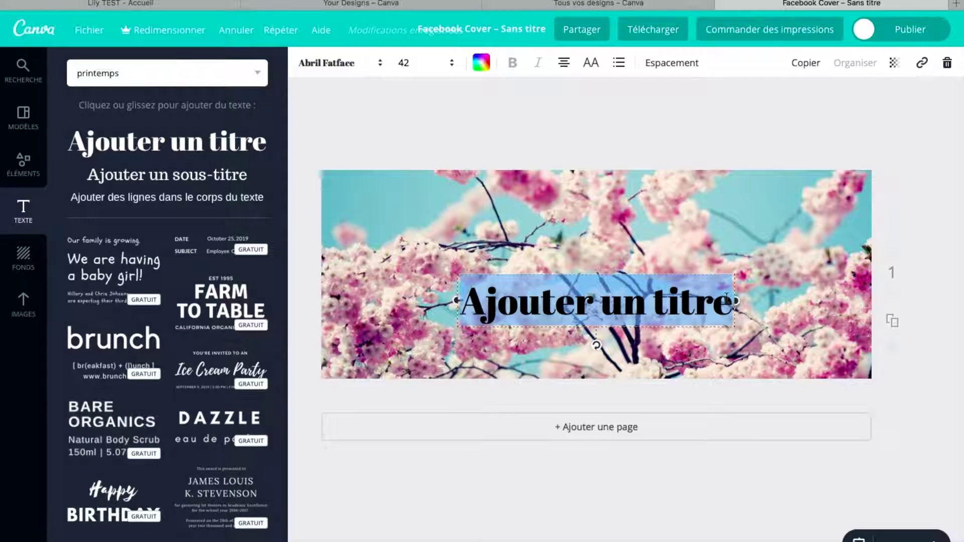
pyautogui.click(592, 296)
pyautogui.press('BackSpace')
pyautogui.press('BackSpace')
pyautogui.press('BackSpace')
pyautogui.press('BackSpace')
pyautogui.press('BackSpace')
pyautogui.press('BackSpace')
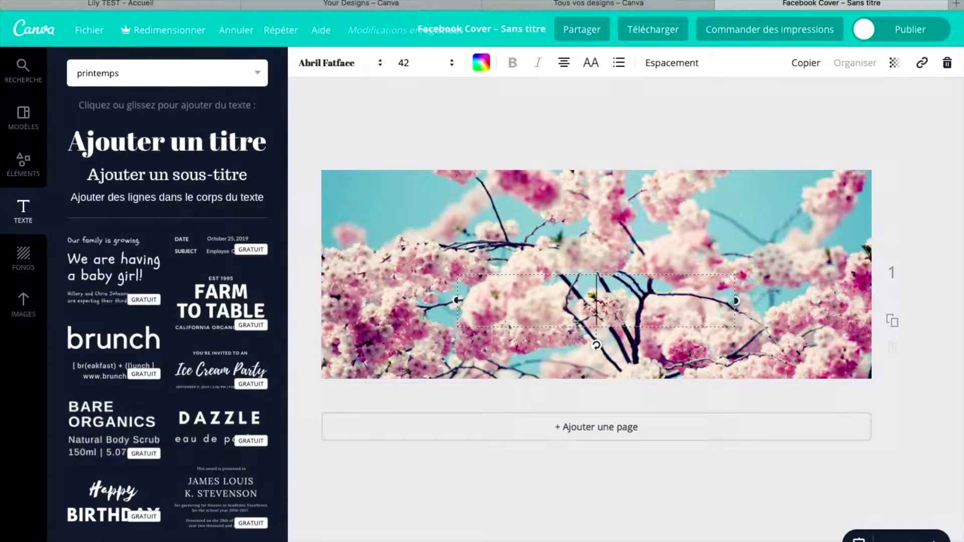
pyautogui.write('Ma page')
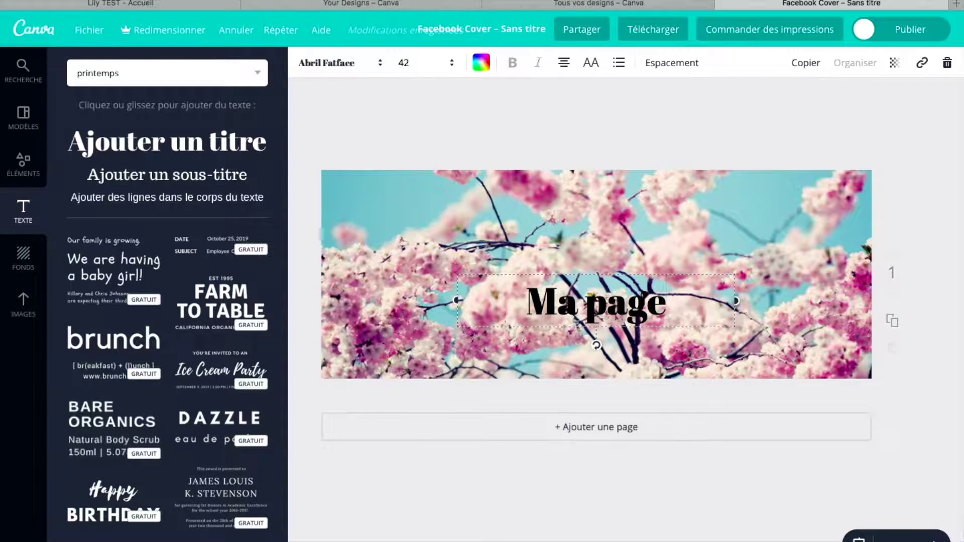
pyautogui.write(' C')
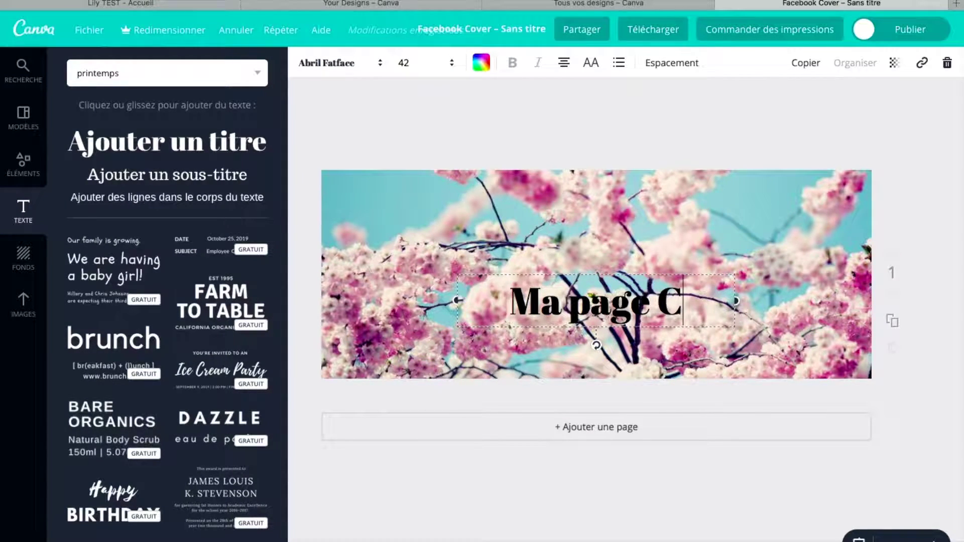
pyautogui.press('BackSpace')
pyautogui.write('LI')
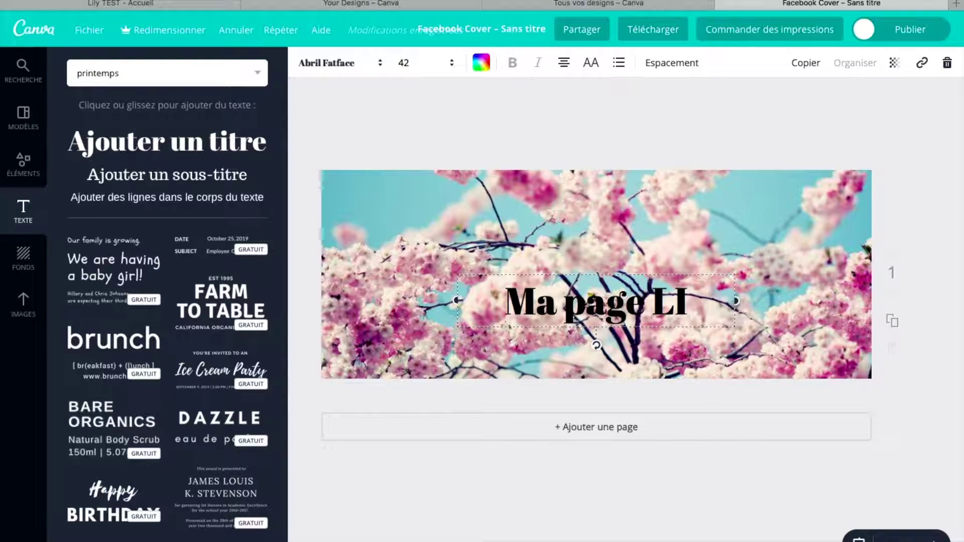
pyautogui.press('BackSpace')
pyautogui.write('ily')
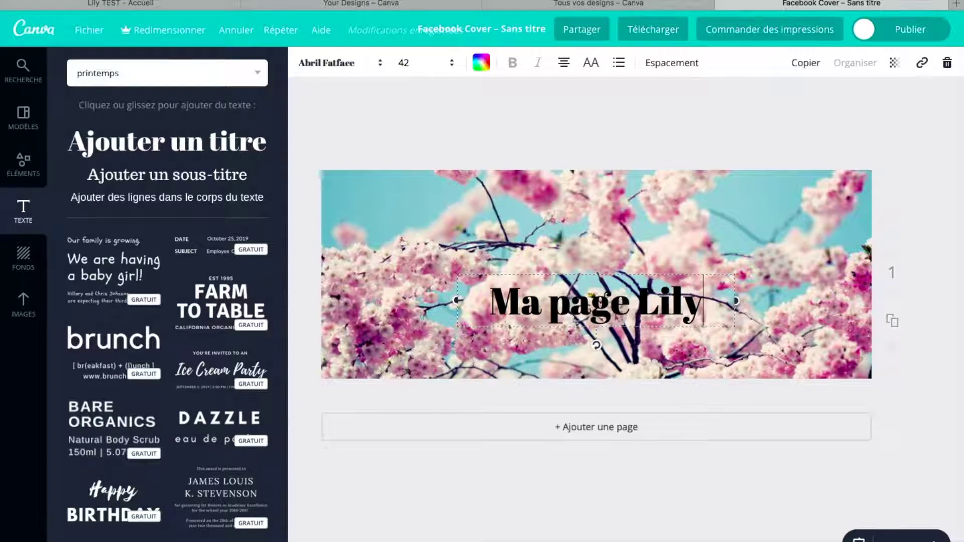
pyautogui.write(' TEST')
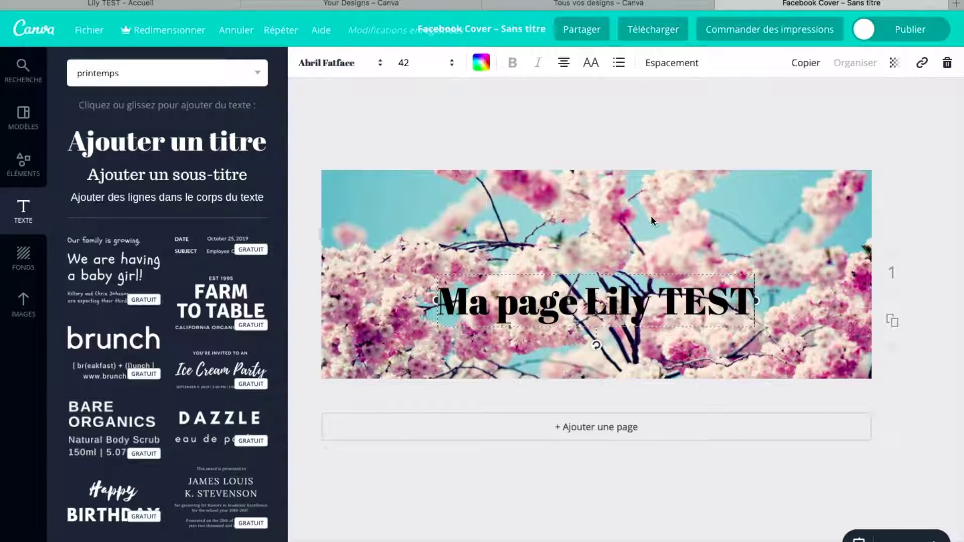
pyautogui.moveTo(600, 269); pyautogui.dragTo(595, 215)
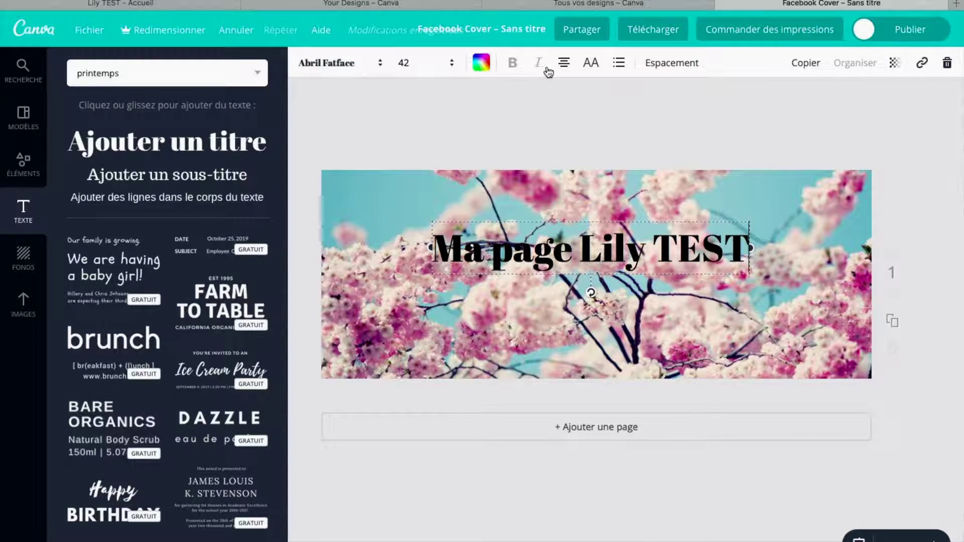
# Change the title font to Allura and select the whole title text
pyautogui.click(381, 64)
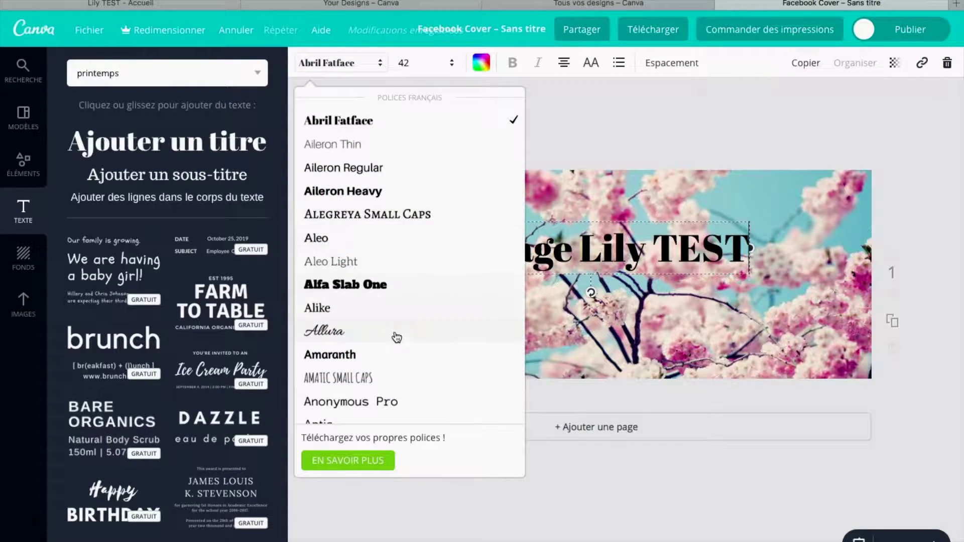
pyautogui.scroll(-15, 394, 336)
pyautogui.scroll(-10, 396, 336)
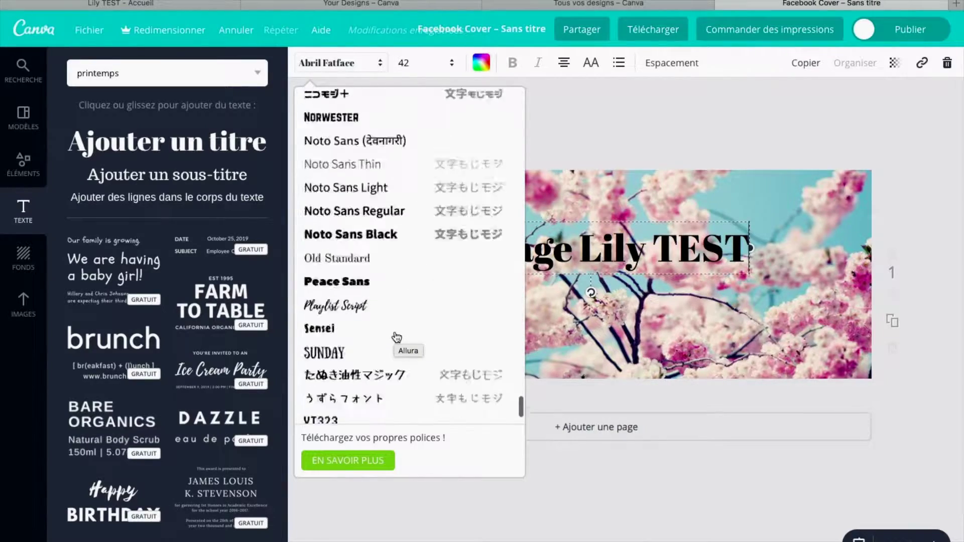
pyautogui.scroll(4, 396, 336)
pyautogui.scroll(15, 396, 336)
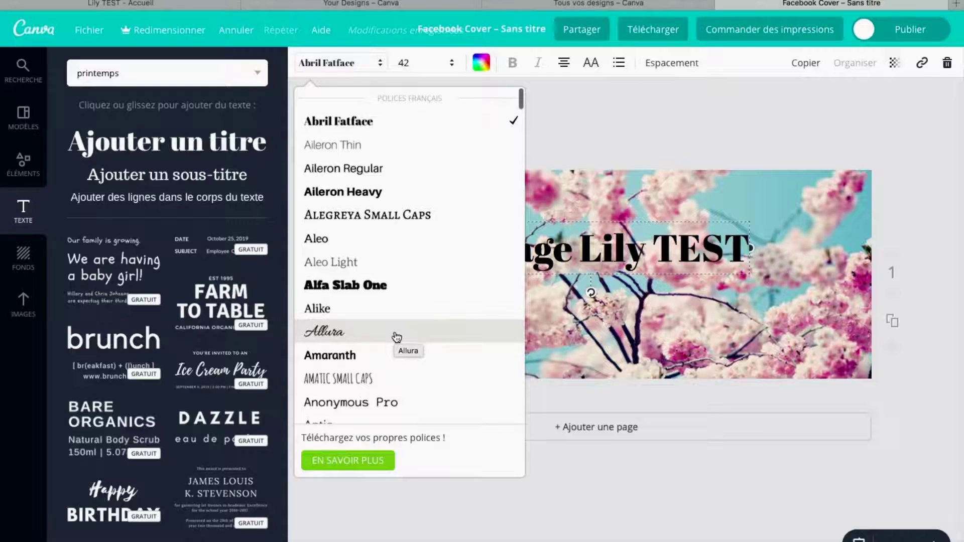
pyautogui.scroll(-1, 394, 336)
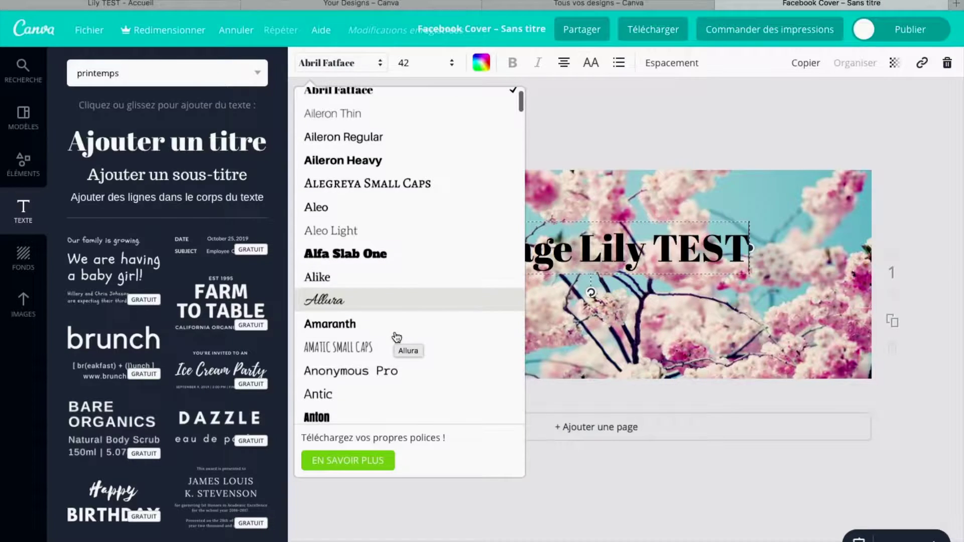
pyautogui.click(344, 301)
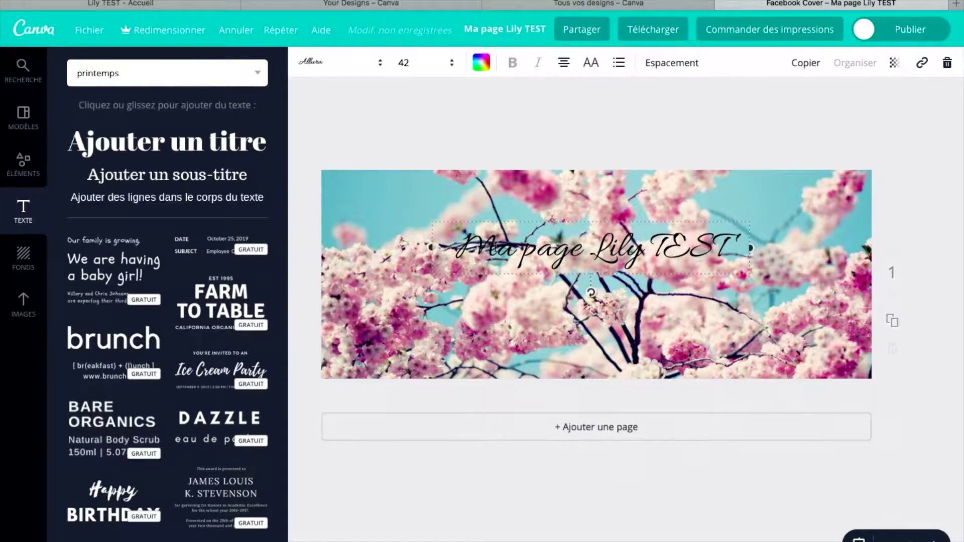
pyautogui.doubleClick(487, 248)
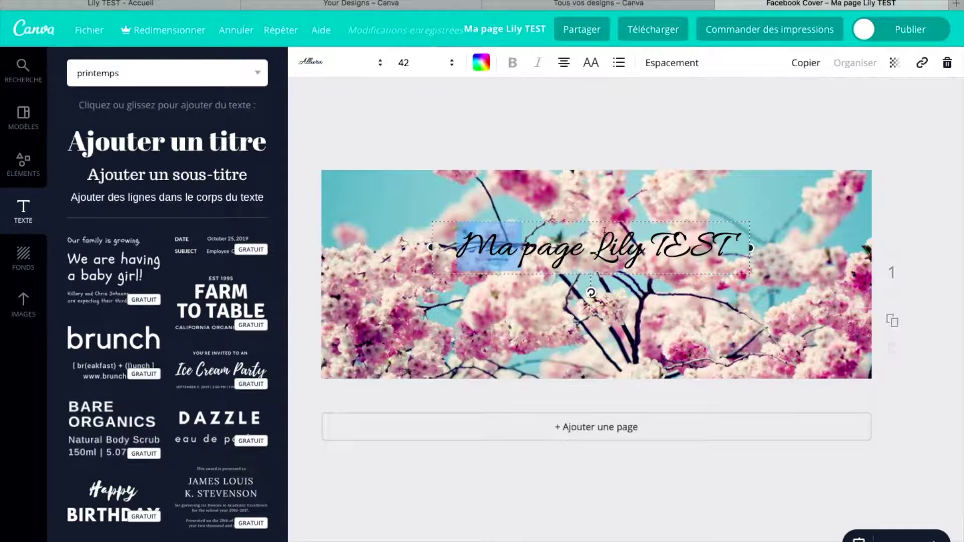
pyautogui.tripleClick(605, 230)
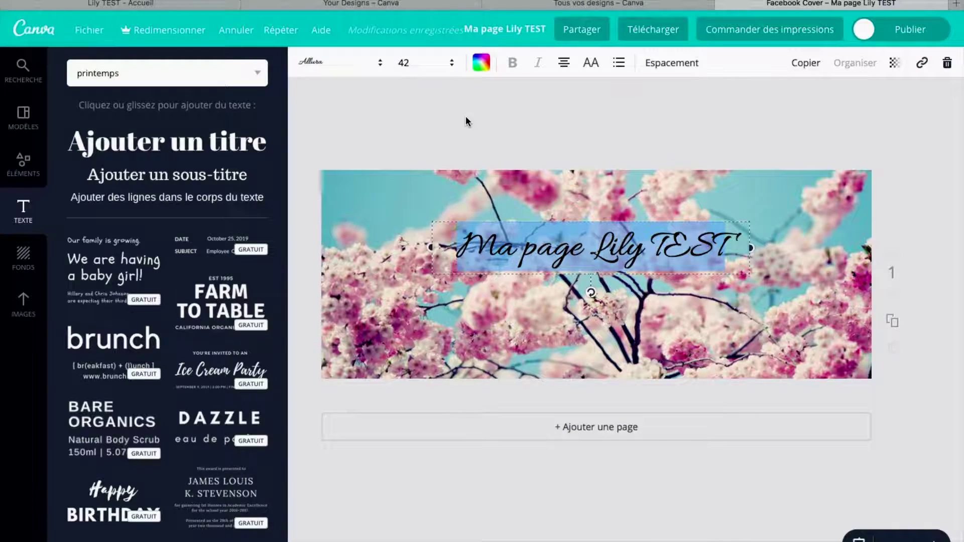
# Try red, green, magenta and white as the title colour
pyautogui.click(483, 64)
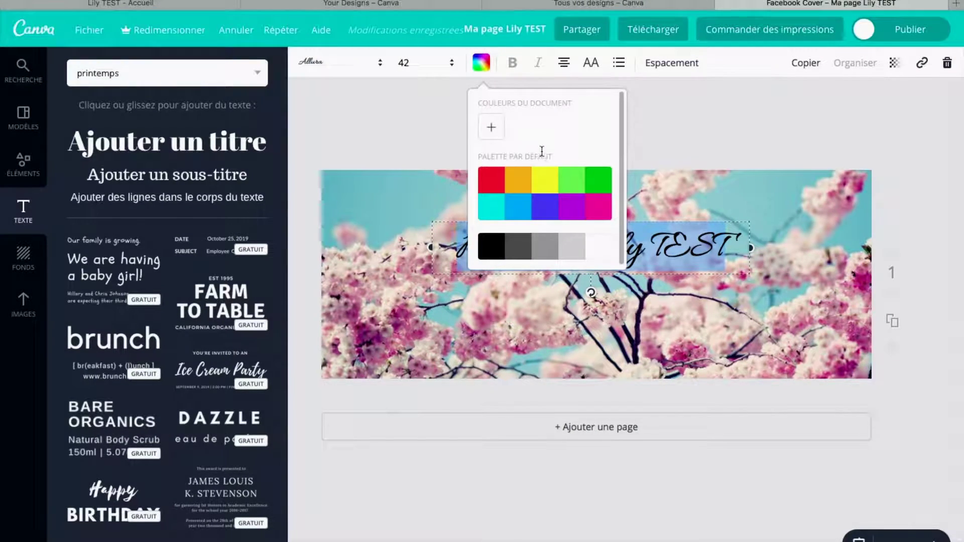
pyautogui.click(491, 130)
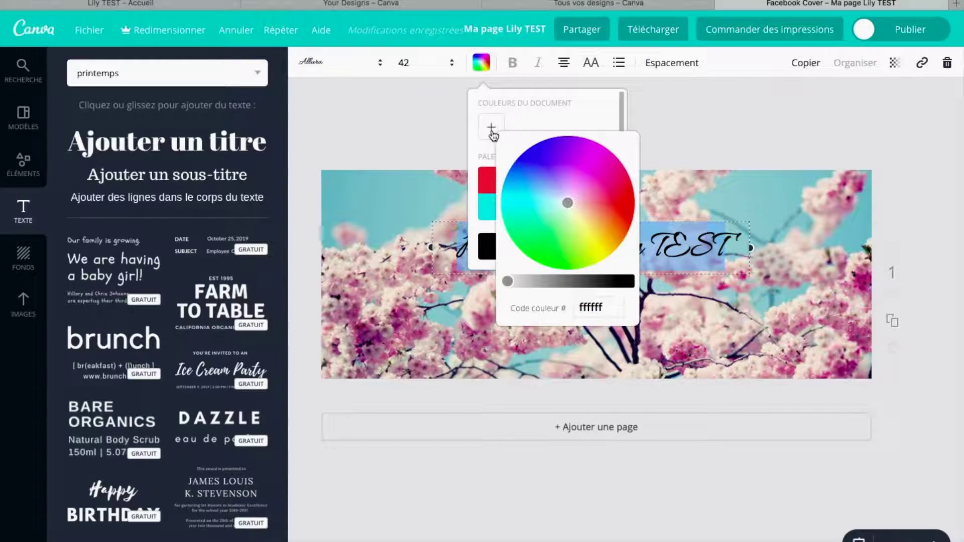
pyautogui.click(622, 208)
pyautogui.moveTo(622, 208); pyautogui.dragTo(556, 171)
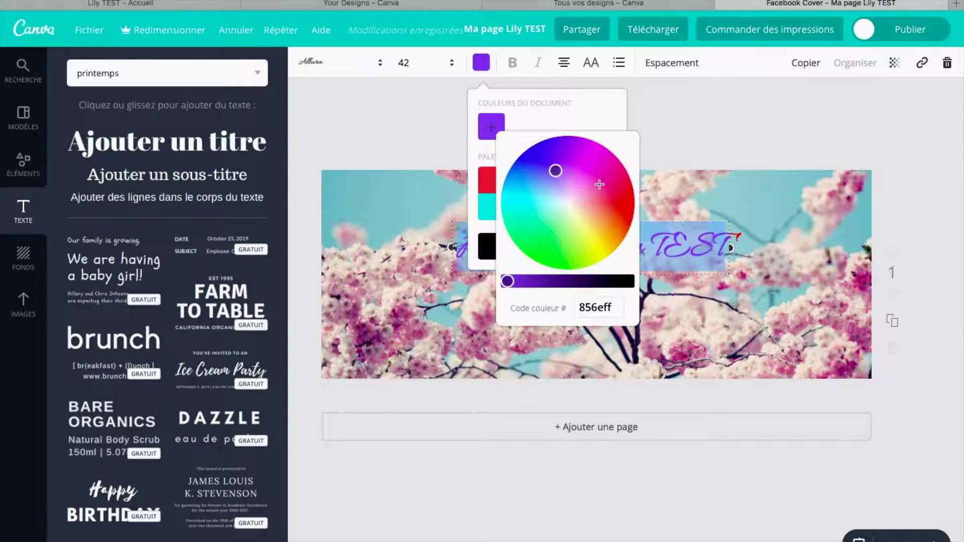
pyautogui.click(573, 155)
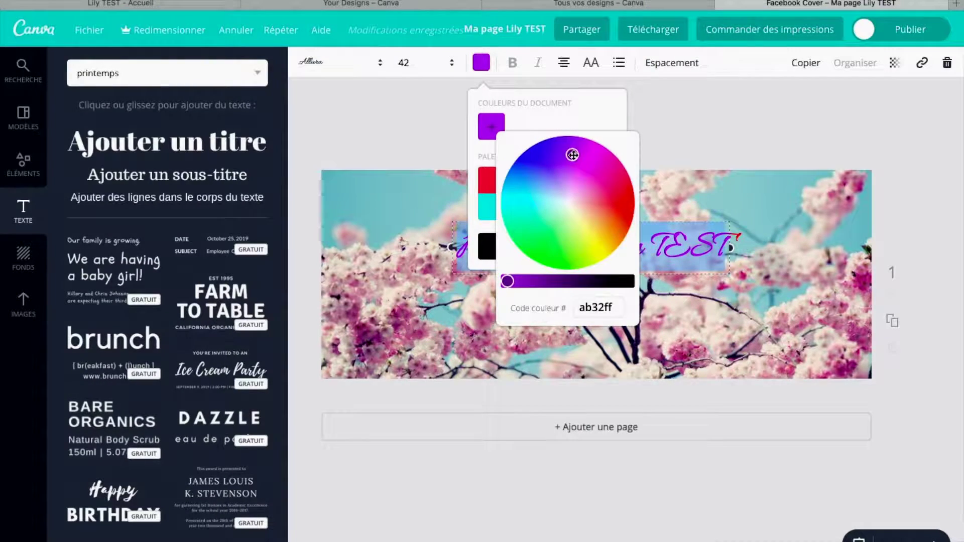
pyautogui.click(770, 189)
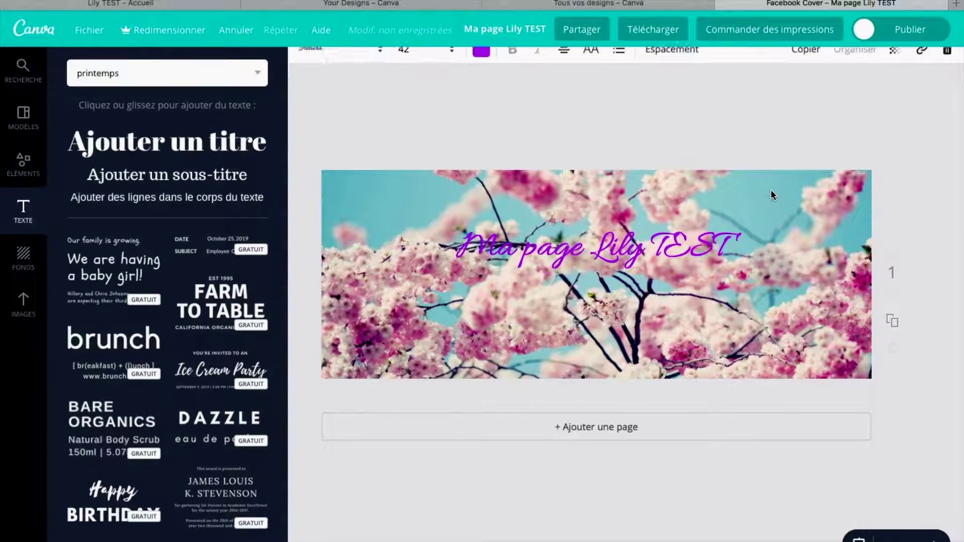
pyautogui.click(665, 244)
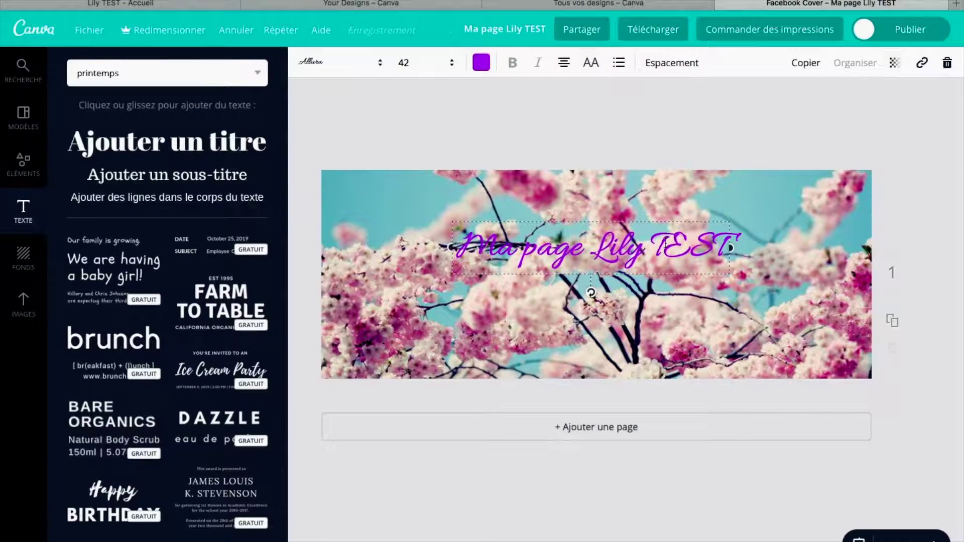
pyautogui.click(481, 62)
pyautogui.click(601, 251)
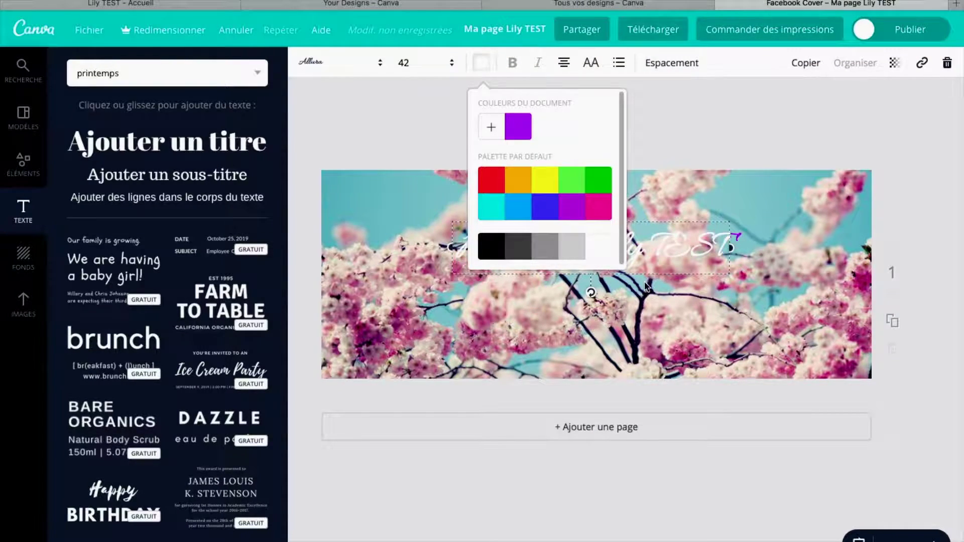
pyautogui.click(669, 302)
# Colour the title near-black purple 2e1d37 and move it higher on the cover
pyautogui.click(649, 247)
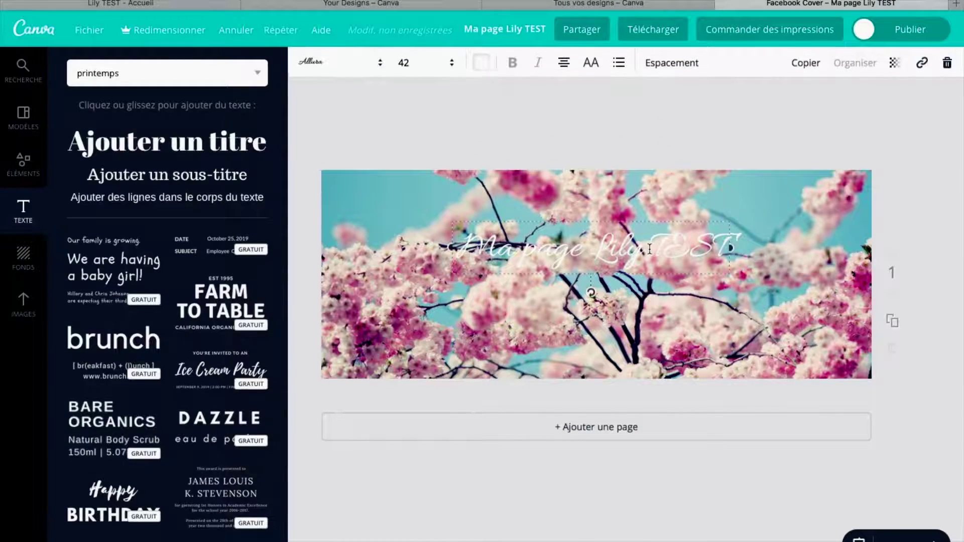
pyautogui.click(482, 63)
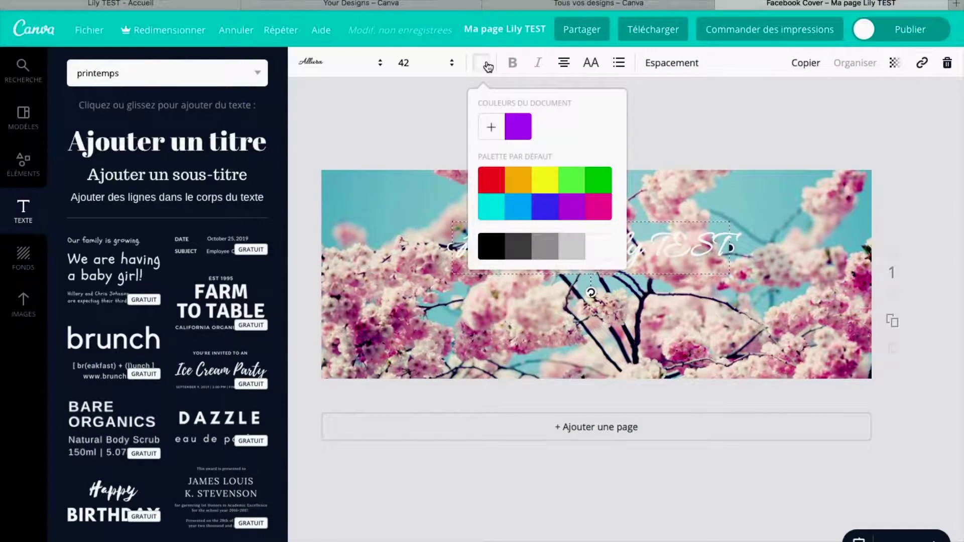
pyautogui.click(492, 130)
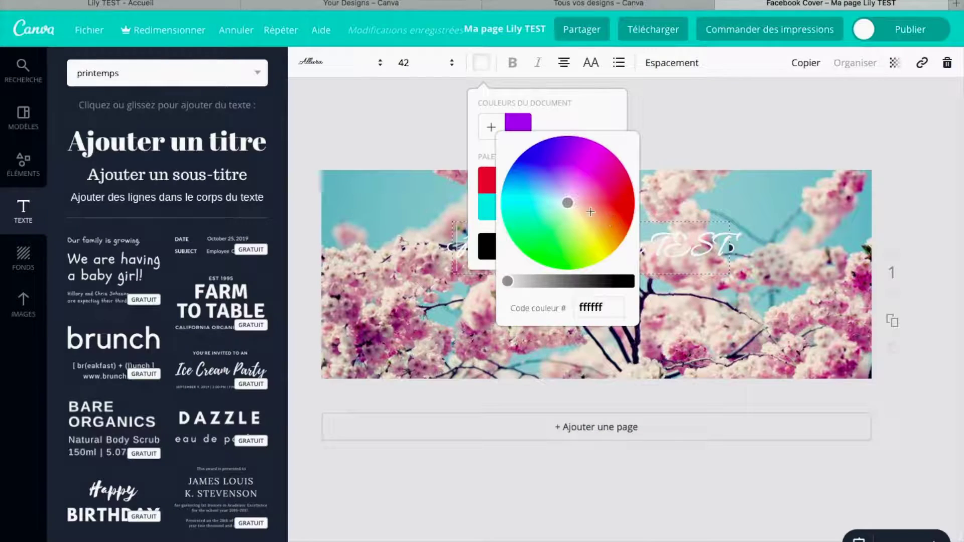
pyautogui.click(571, 175)
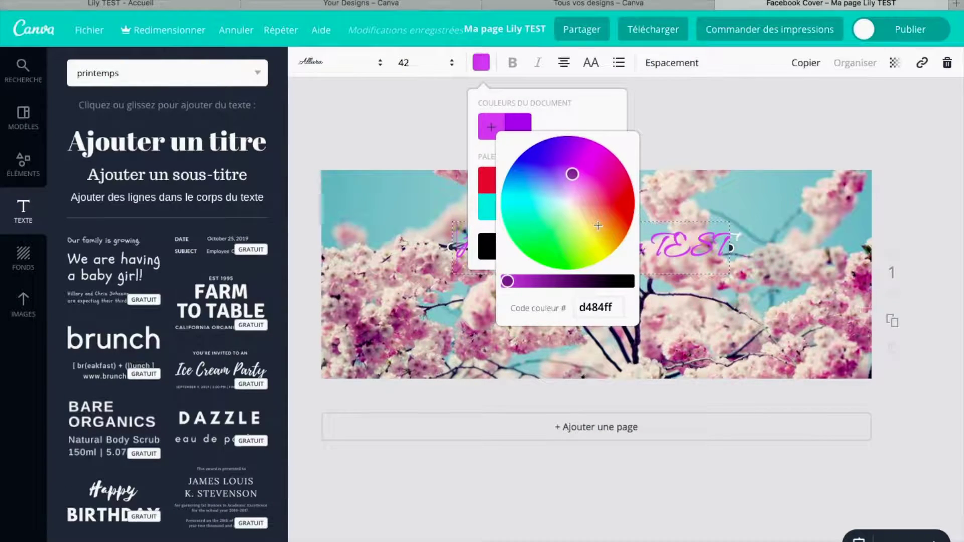
pyautogui.click(602, 280)
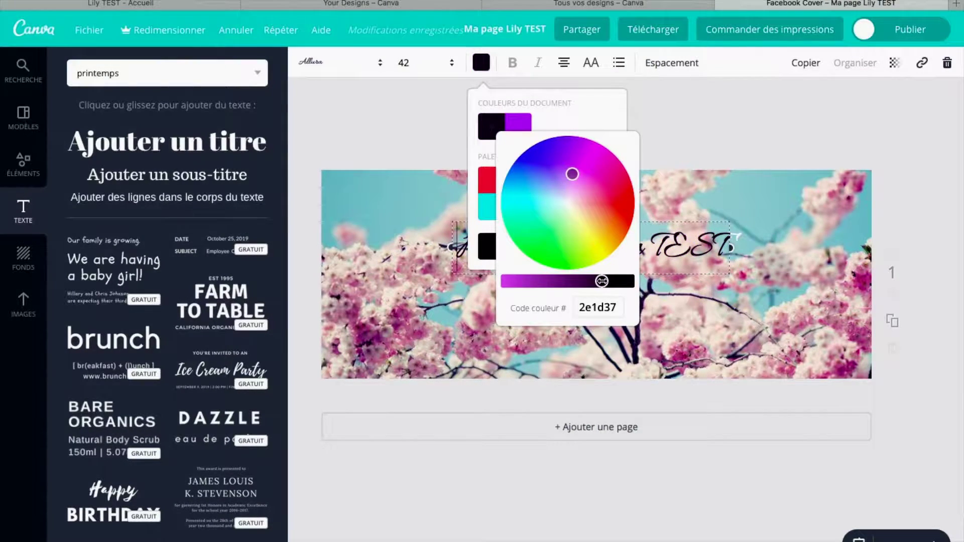
pyautogui.click(733, 331)
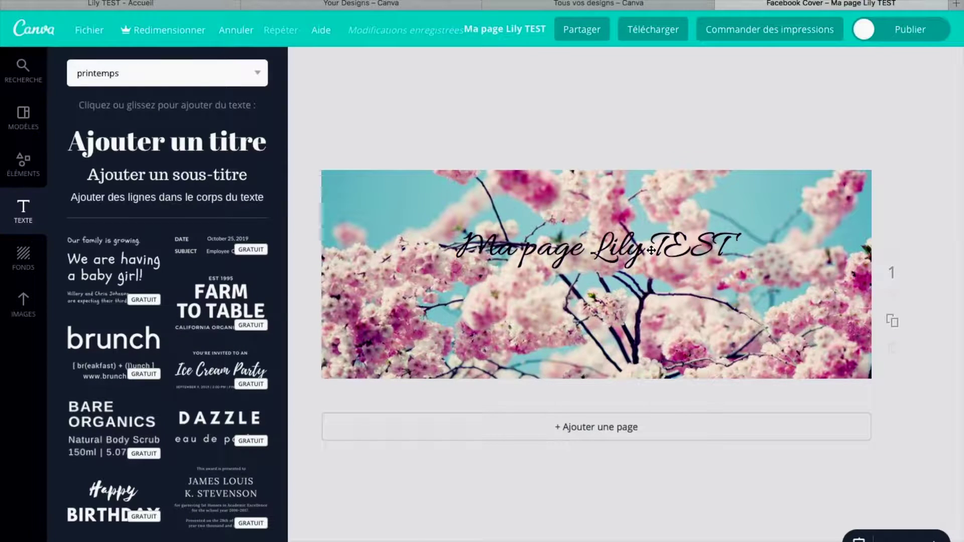
pyautogui.moveTo(651, 248); pyautogui.dragTo(650, 221)
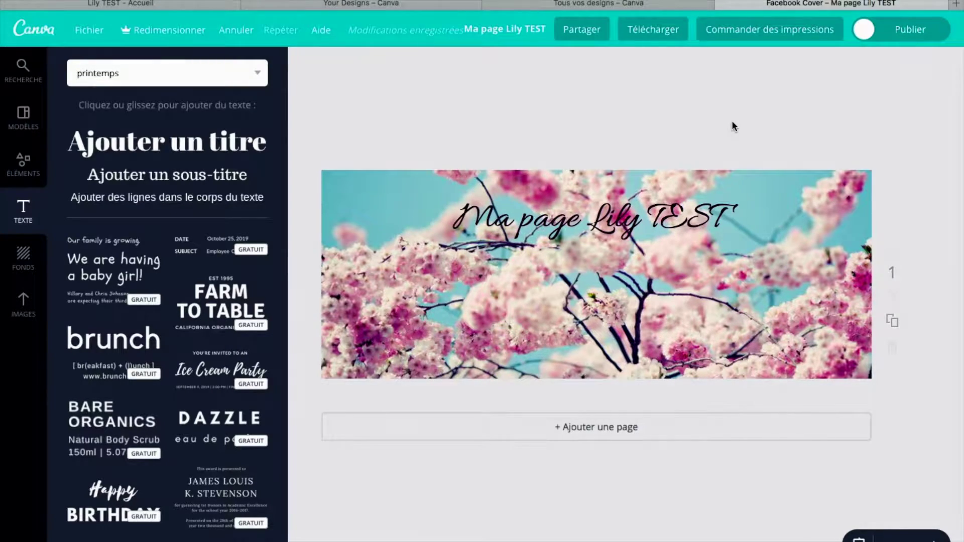
# Download the cover as PNG (Conseillé) and check the saved image on the desktop
pyautogui.click(653, 37)
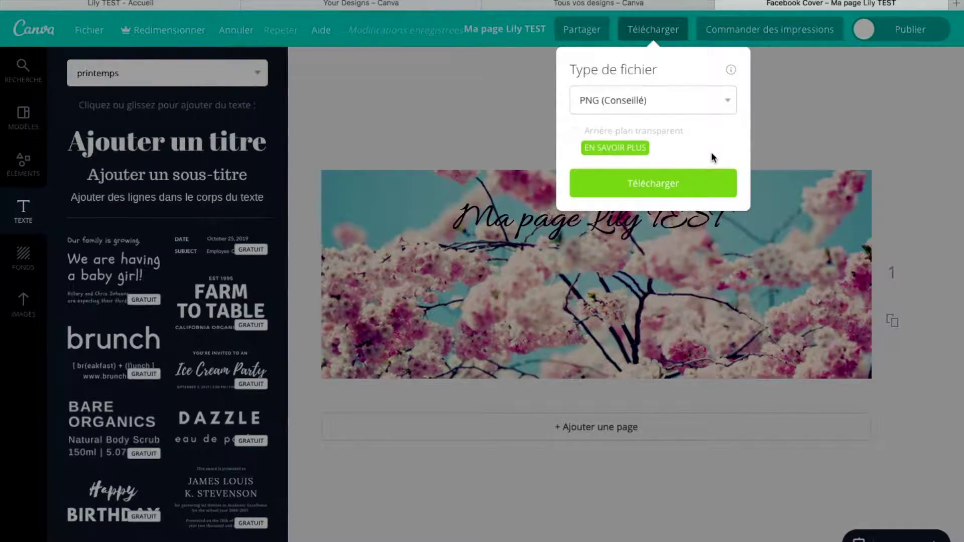
pyautogui.click(679, 185)
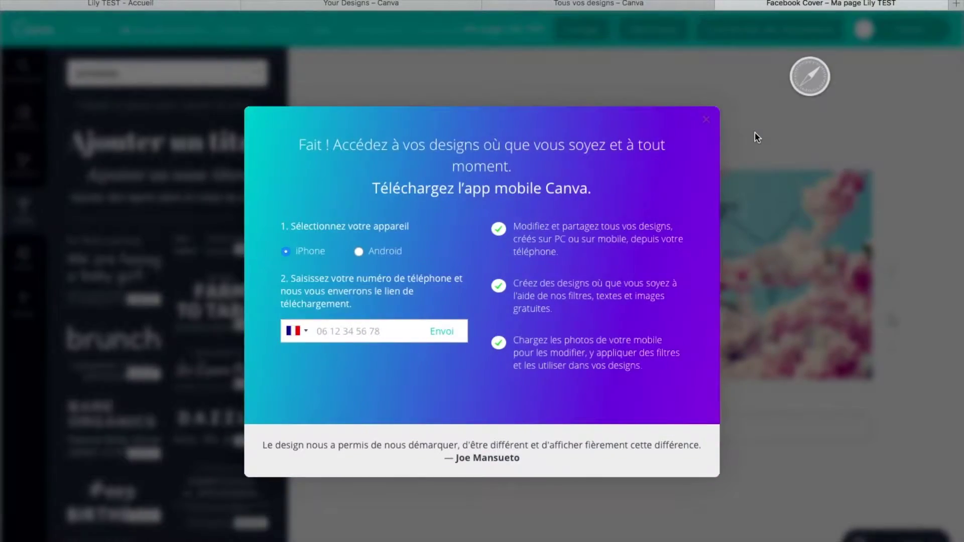
pyautogui.hotkey('ctrl', 'Left')
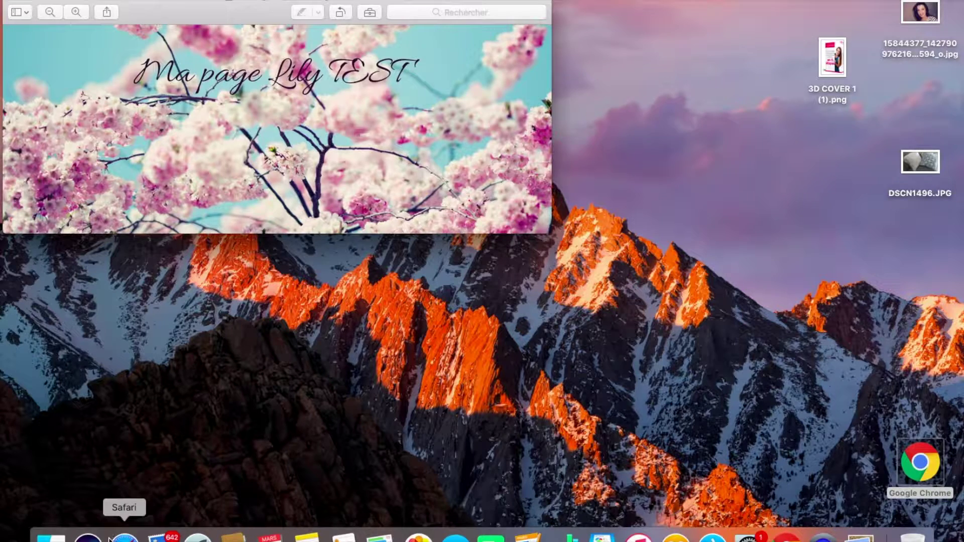
pyautogui.hotkey('ctrl', 'Right')
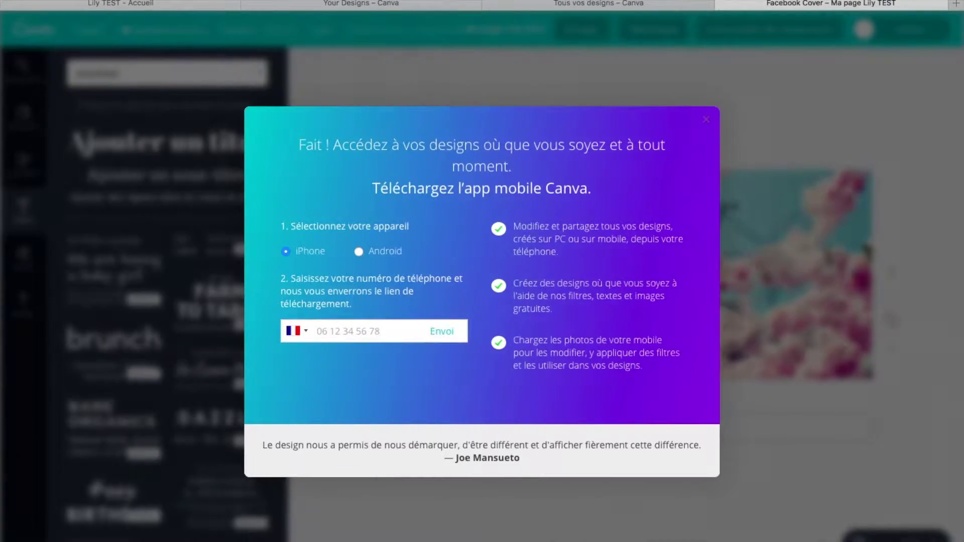
# Switch to the 'Lily TEST - Accueil' Facebook page tab
pyautogui.click(169, 4)
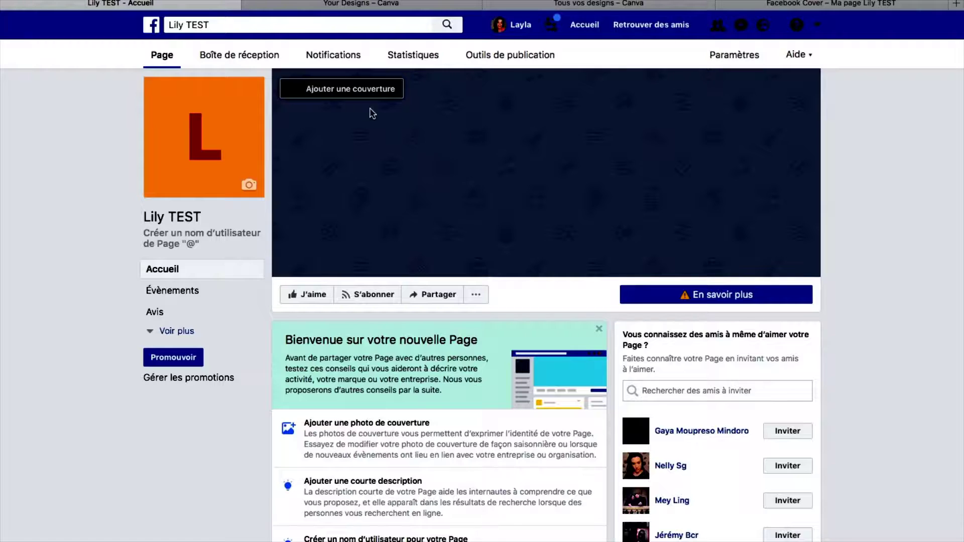
# Try choosing a cover from the page's existing photos, cancel, and reopen the Ajouter une couverture menu
pyautogui.click(343, 92)
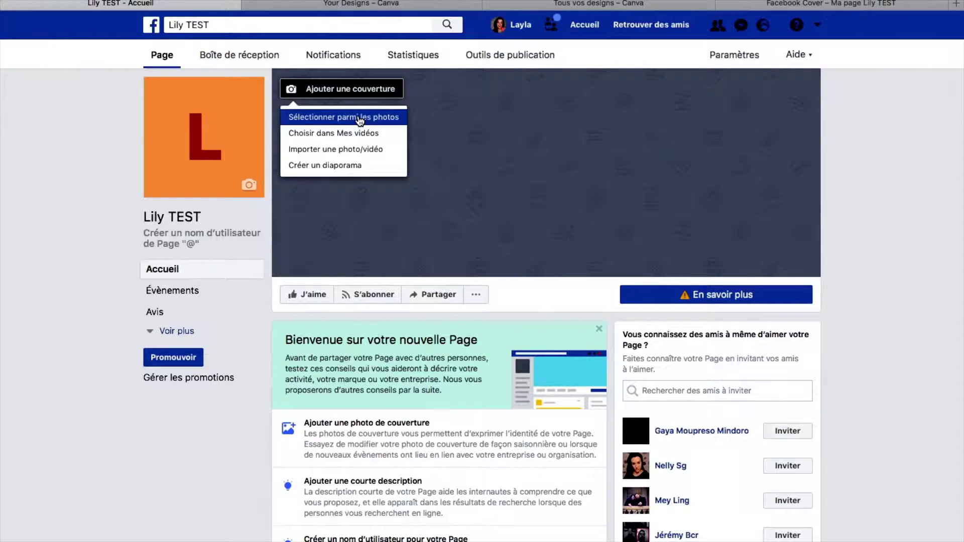
pyautogui.click(359, 119)
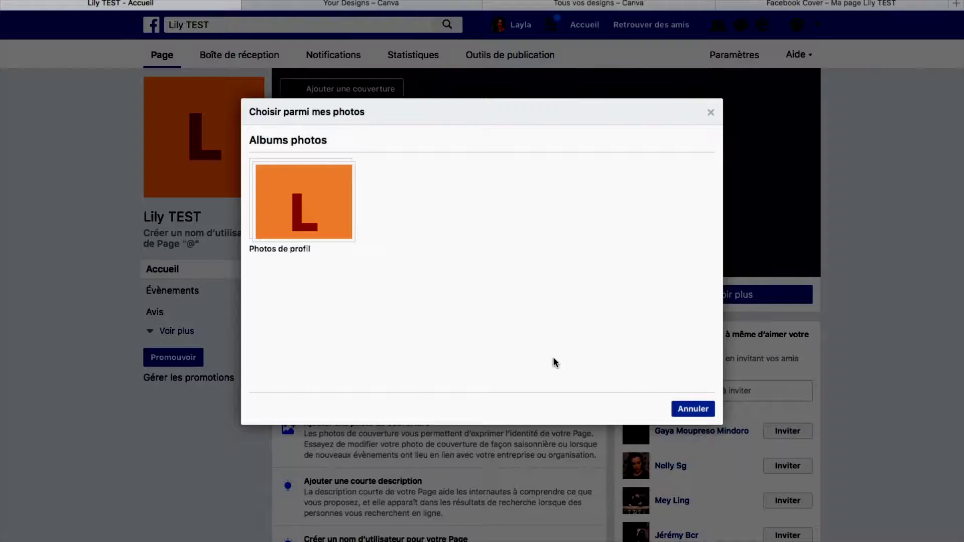
pyautogui.click(691, 405)
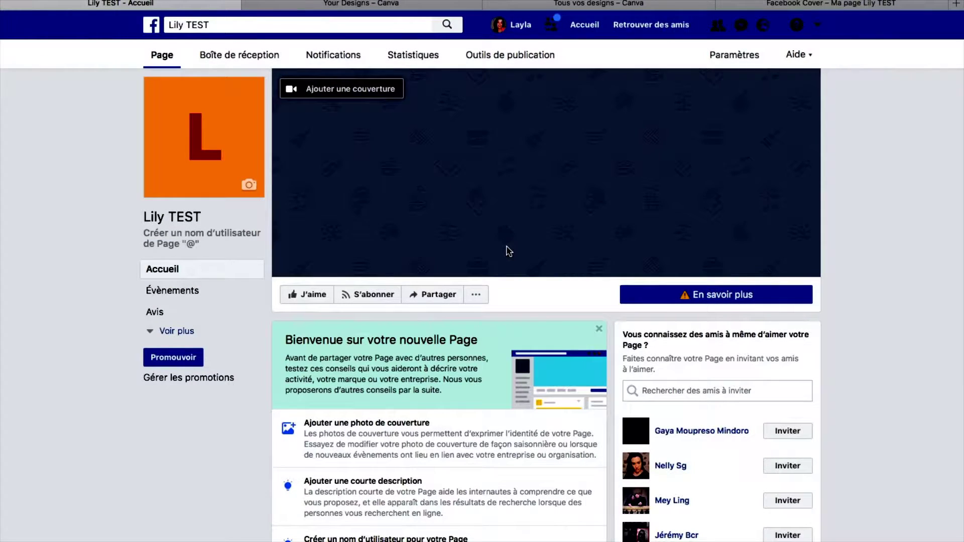
pyautogui.click(350, 89)
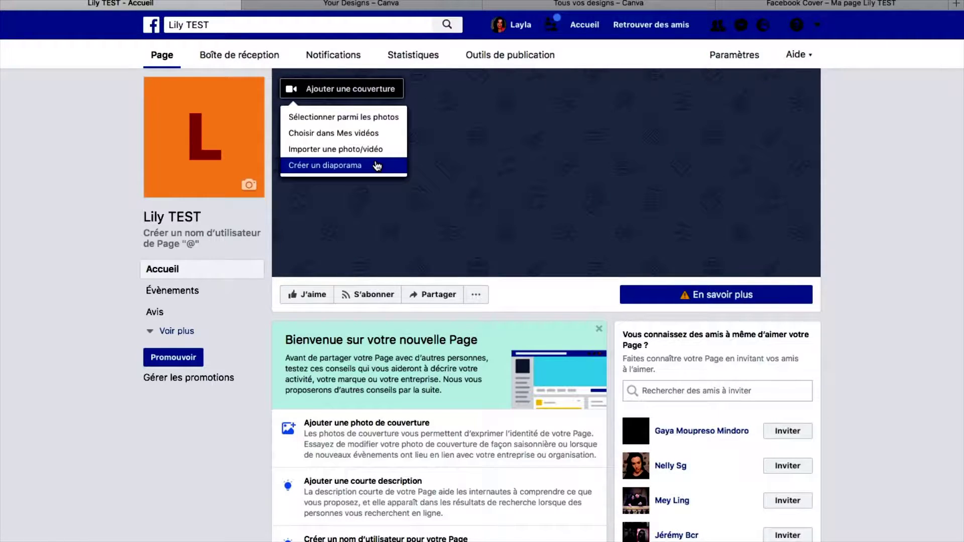
# Upload 'Ma page Lily TEST.png' as the page cover preview, then return to the Canva tab
pyautogui.click(353, 149)
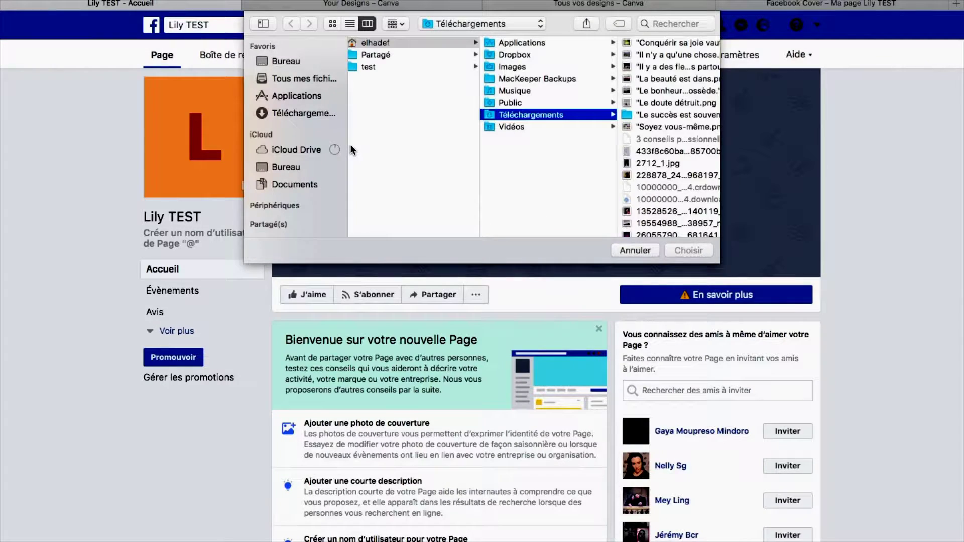
pyautogui.click(312, 78)
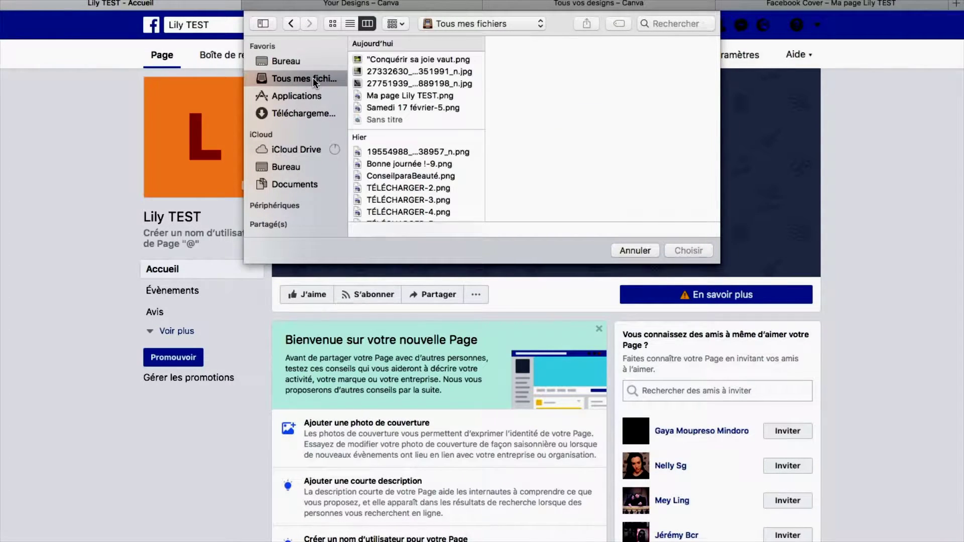
pyautogui.click(394, 97)
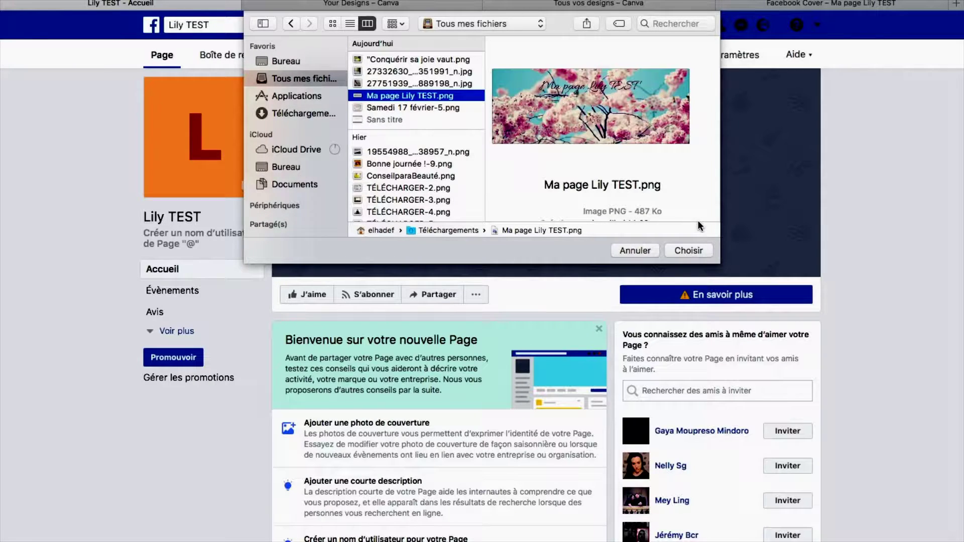
pyautogui.click(699, 251)
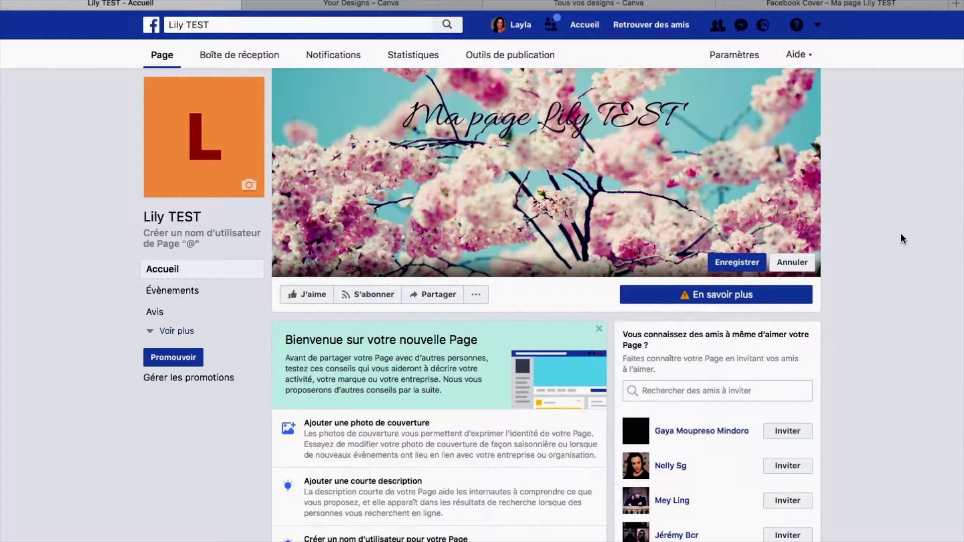
pyautogui.click(650, 4)
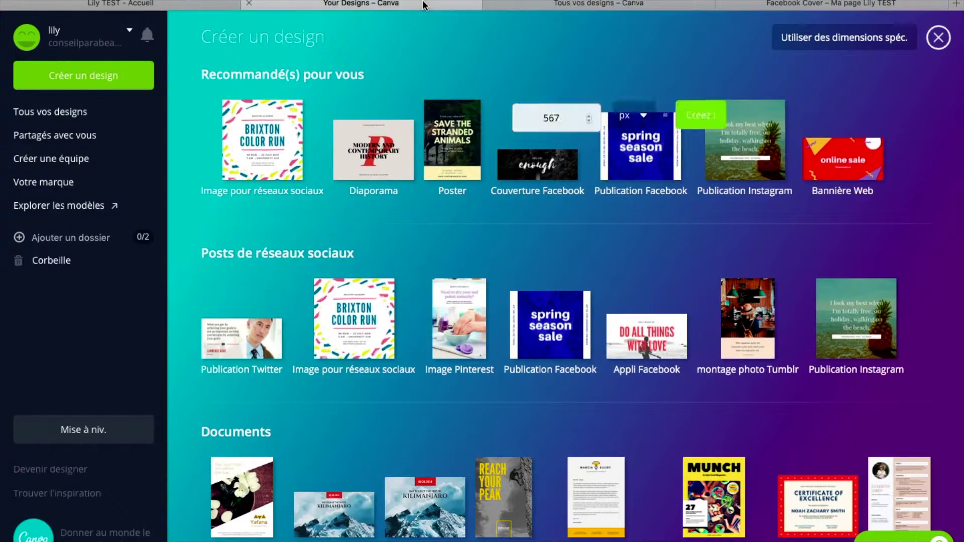
# Return to the cover design, dismiss the app prompt and bring up Éléments > Formes
pyautogui.click(802, 5)
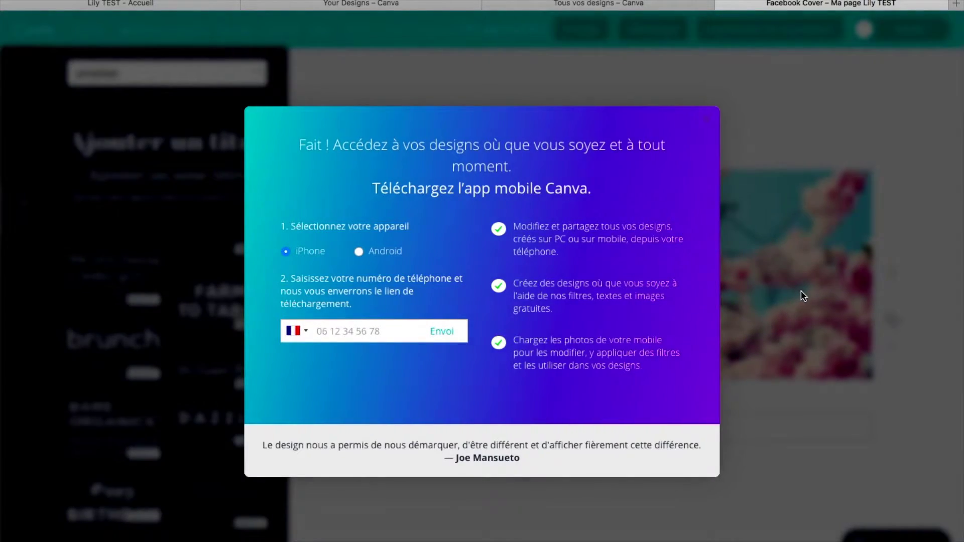
pyautogui.click(802, 293)
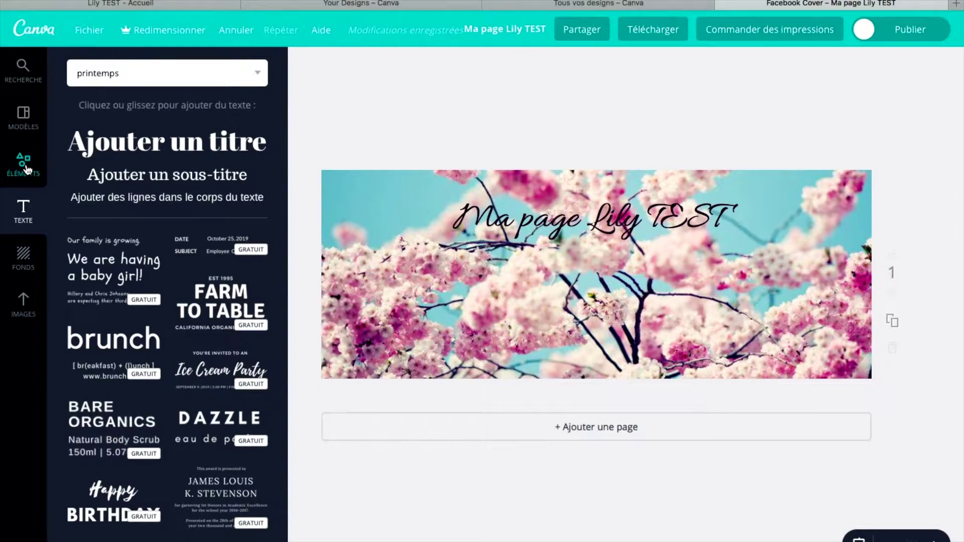
pyautogui.click(27, 169)
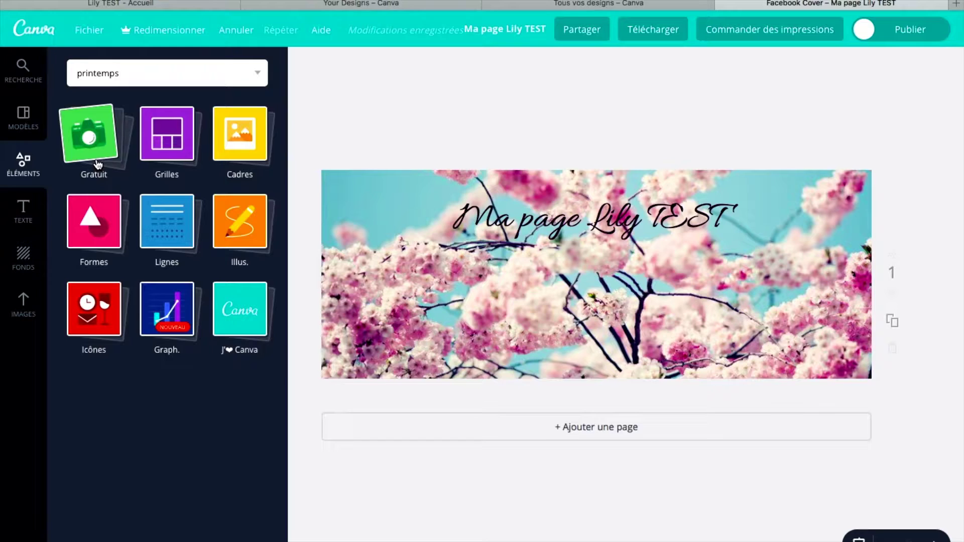
pyautogui.click(89, 228)
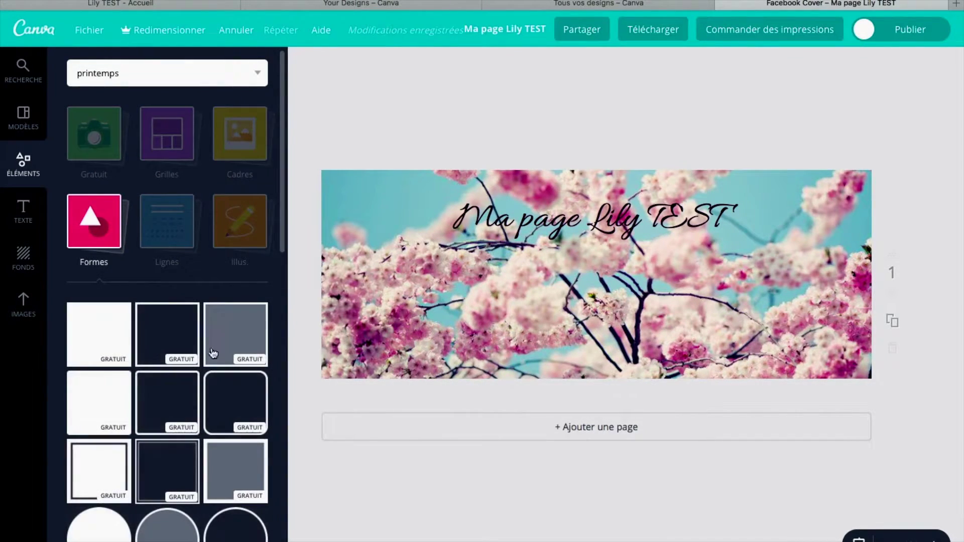
# Place a small white circle at the cover's centre and move the title down onto it
pyautogui.moveTo(101, 539); pyautogui.dragTo(578, 305)
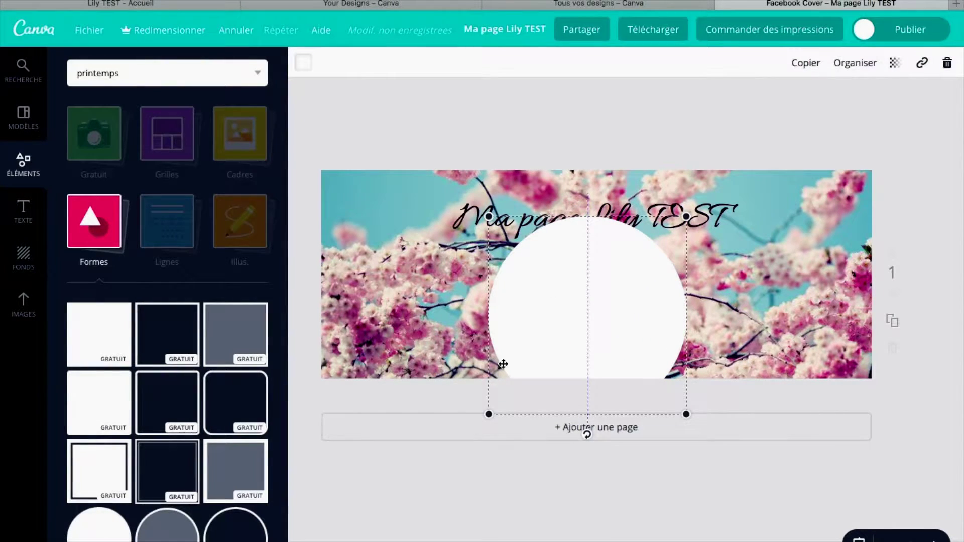
pyautogui.moveTo(491, 414); pyautogui.dragTo(539, 363)
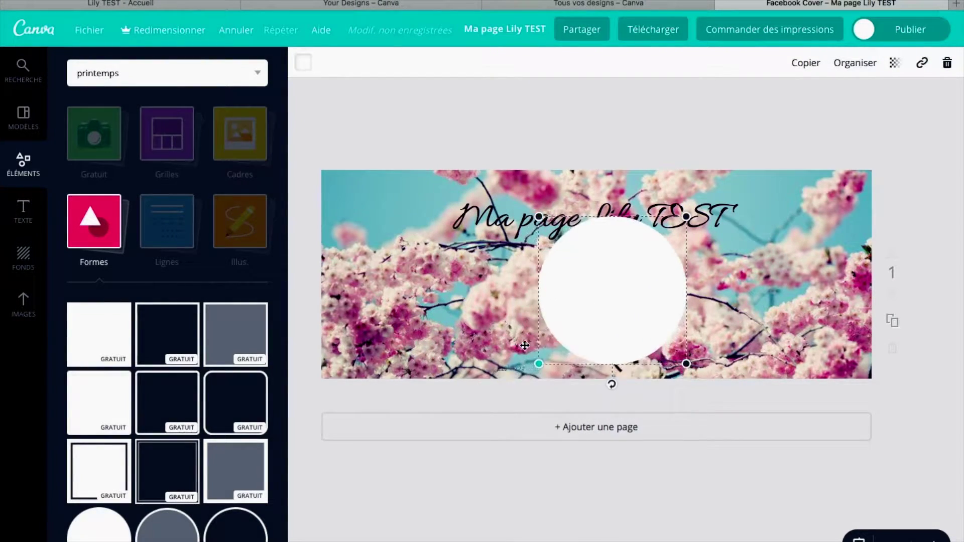
pyautogui.moveTo(592, 276); pyautogui.dragTo(577, 278)
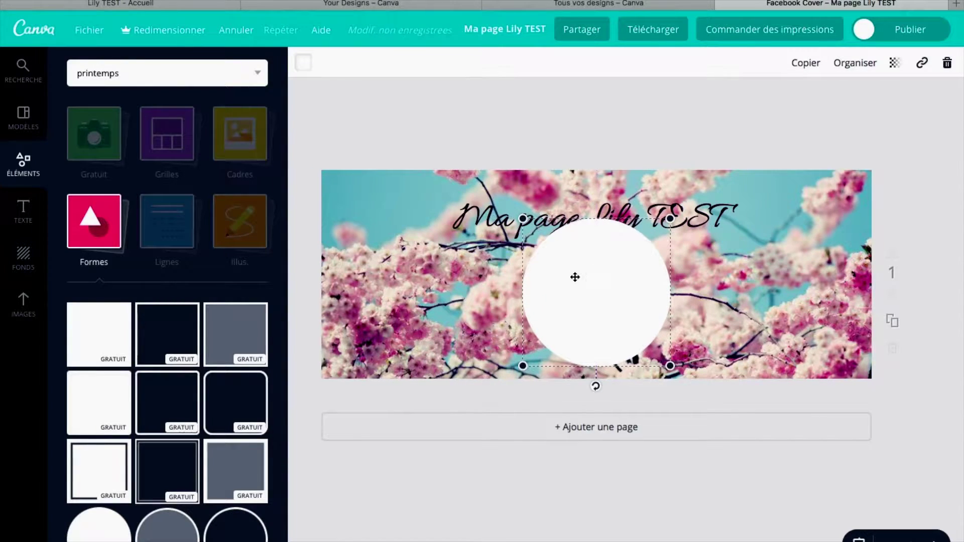
pyautogui.moveTo(629, 211); pyautogui.dragTo(635, 272)
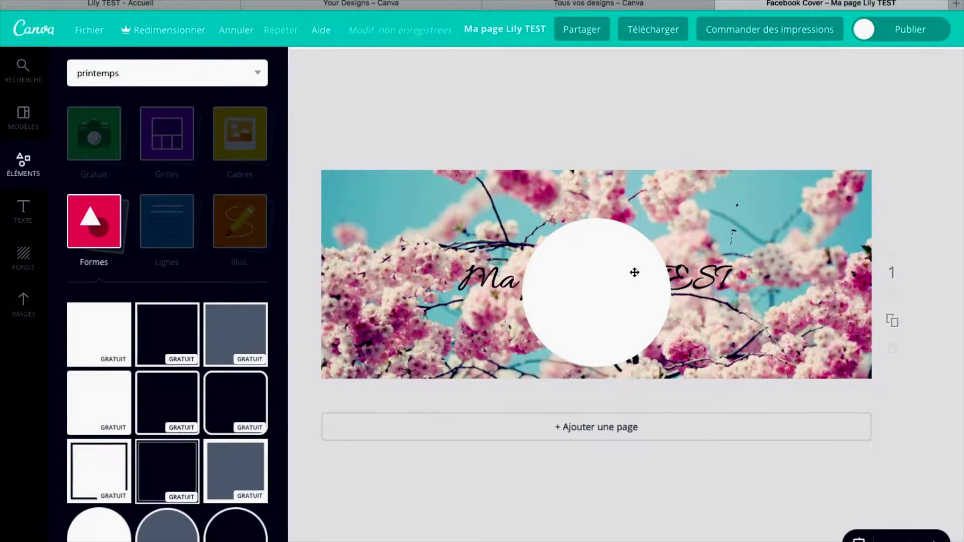
pyautogui.click(635, 272)
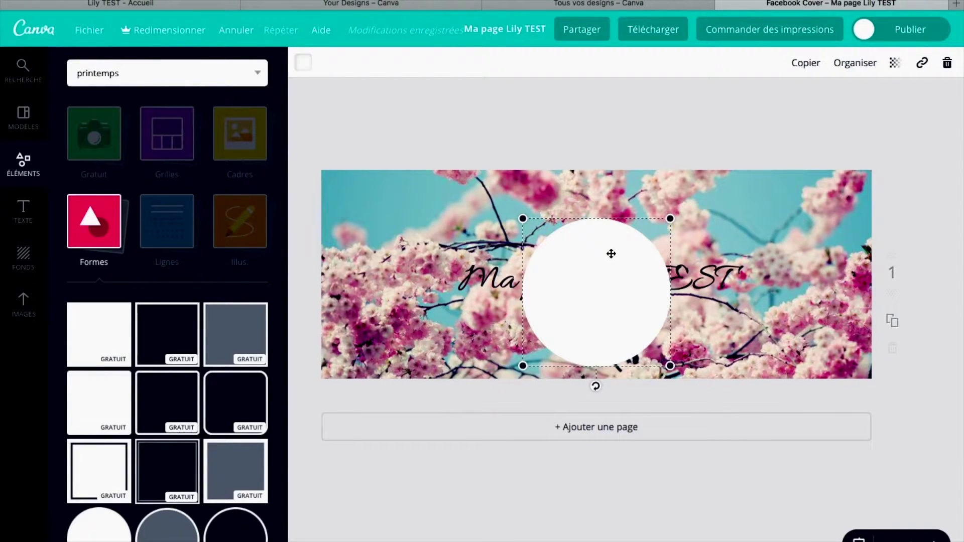
# Make the white circle translucent (transparency 54) and enlarge it to 290 × 290, centred behind the title
pyautogui.click(894, 65)
pyautogui.moveTo(872, 105); pyautogui.dragTo(843, 105)
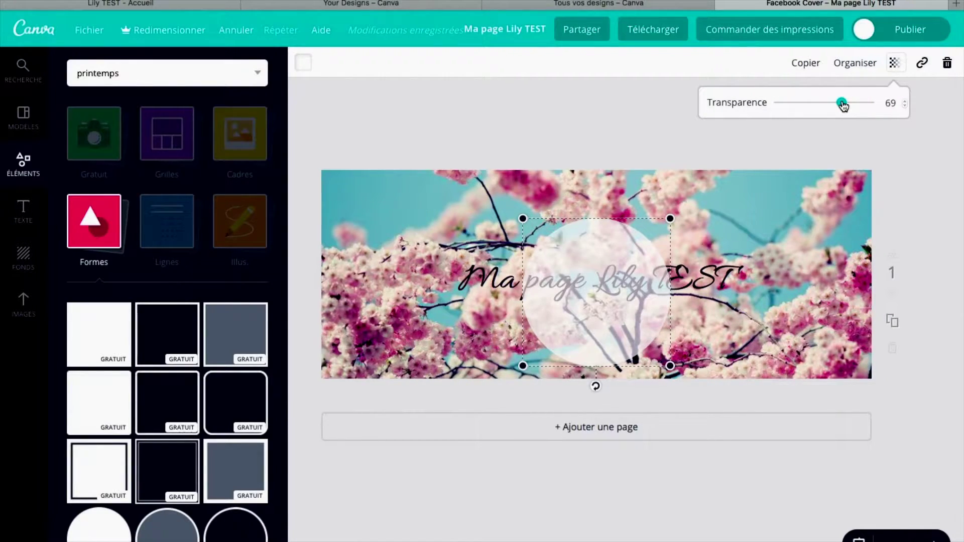
pyautogui.moveTo(669, 218); pyautogui.dragTo(721, 203)
pyautogui.click(896, 63)
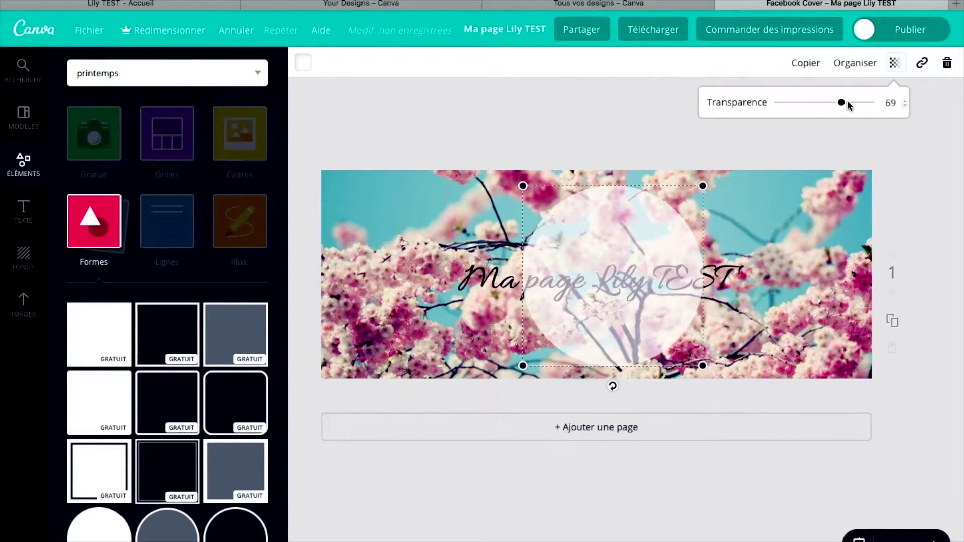
pyautogui.moveTo(844, 106); pyautogui.dragTo(827, 104)
pyautogui.moveTo(517, 360); pyautogui.dragTo(499, 379)
pyautogui.moveTo(592, 289); pyautogui.dragTo(575, 279)
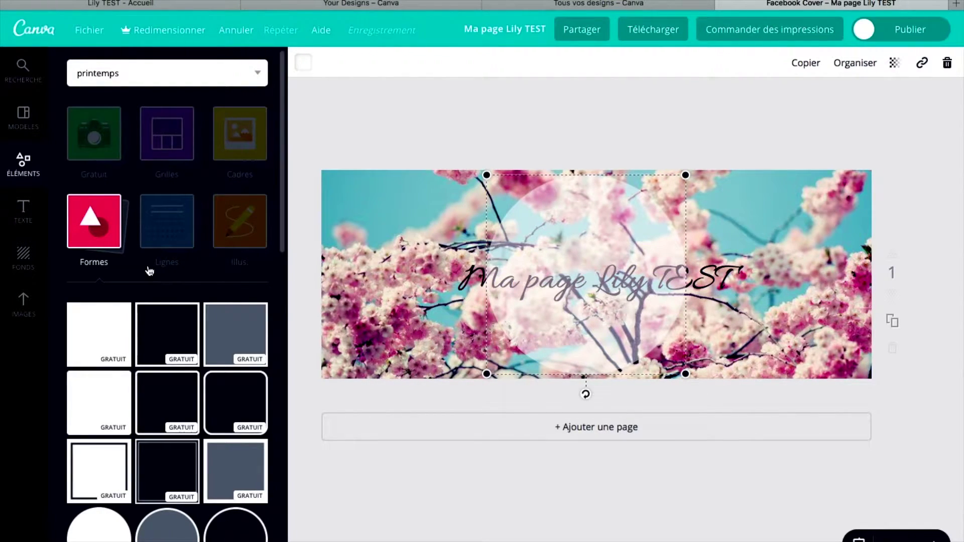
# Try pink, purple and orange palette swatches as the solid background colour
pyautogui.click(23, 259)
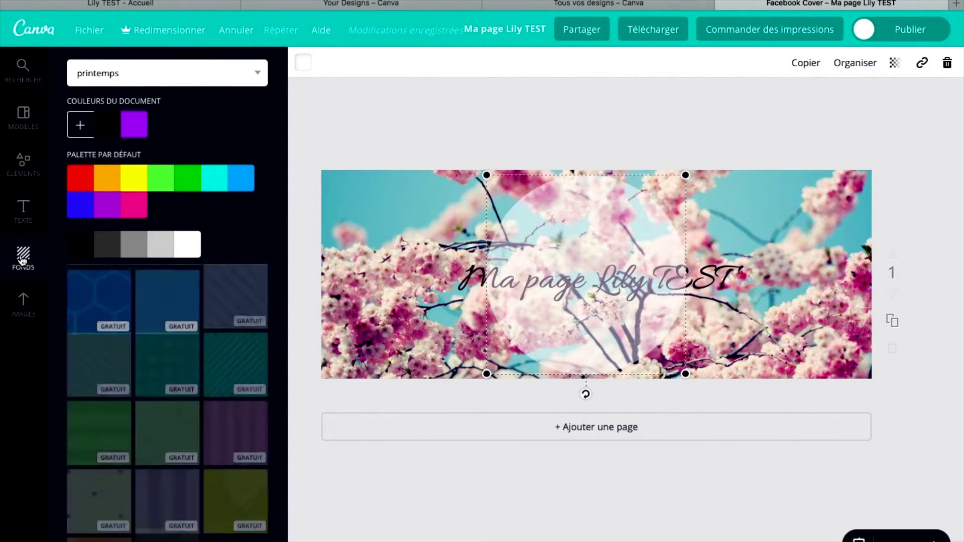
pyautogui.click(137, 201)
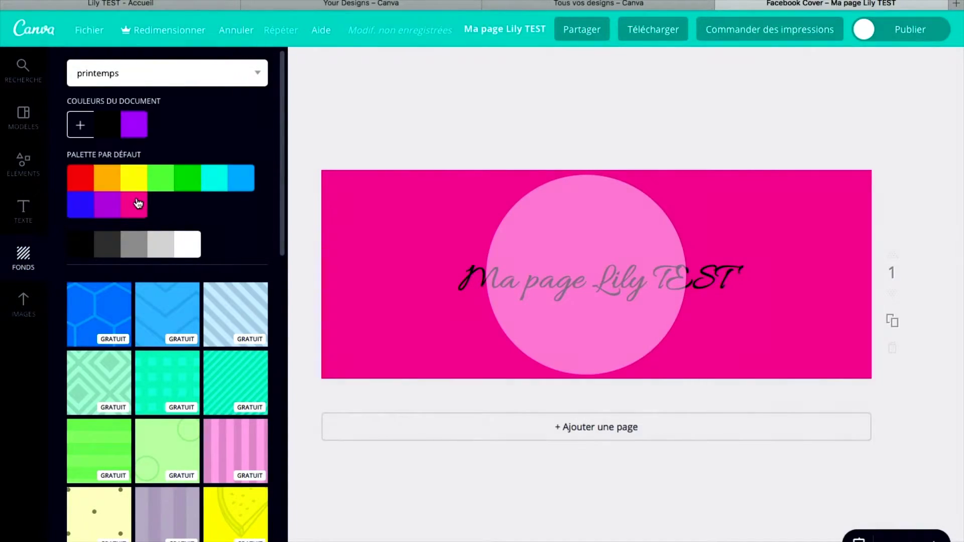
pyautogui.click(110, 202)
pyautogui.click(115, 178)
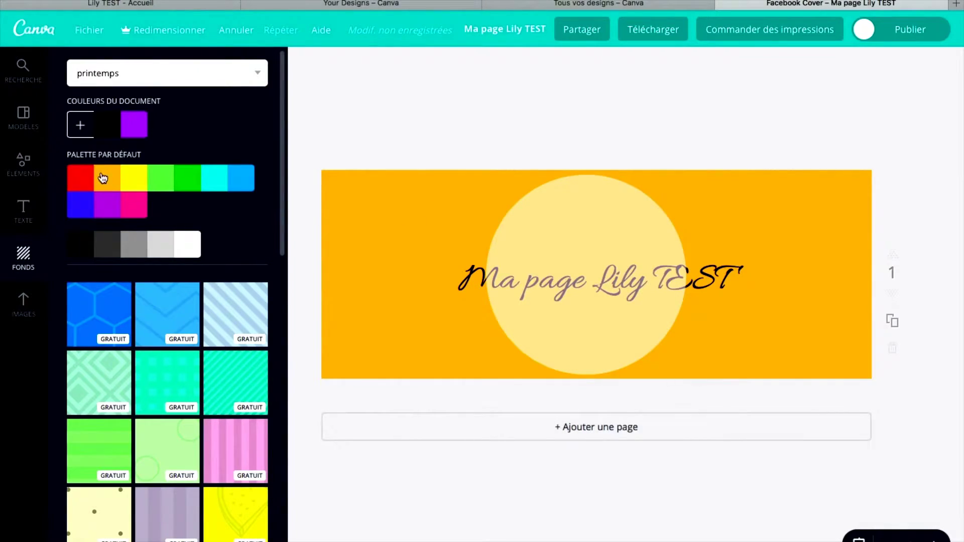
# Pick a custom deep blue background on the colour wheel, trying greens, pinks and oranges first
pyautogui.click(78, 130)
pyautogui.click(150, 229)
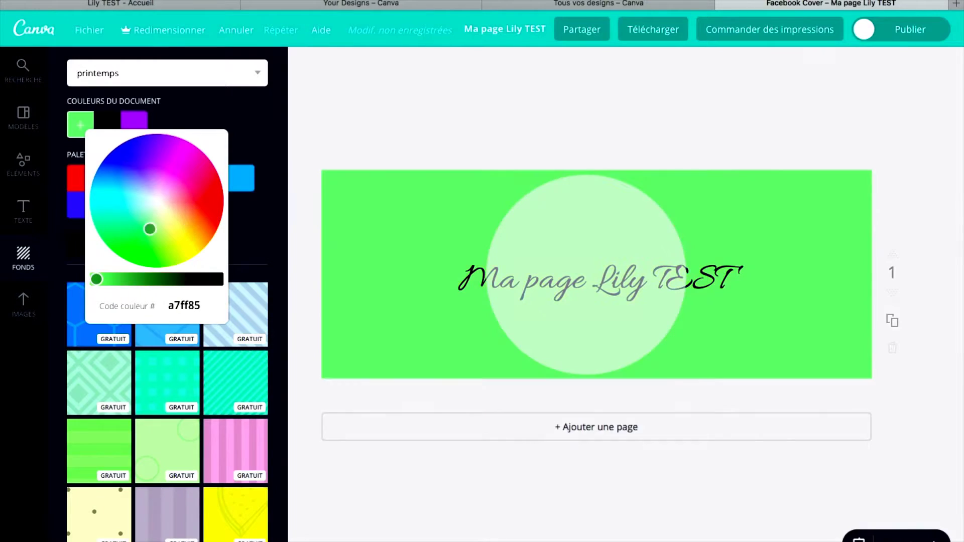
pyautogui.click(137, 195)
pyautogui.click(201, 183)
pyautogui.click(202, 219)
pyautogui.click(150, 223)
pyautogui.click(122, 175)
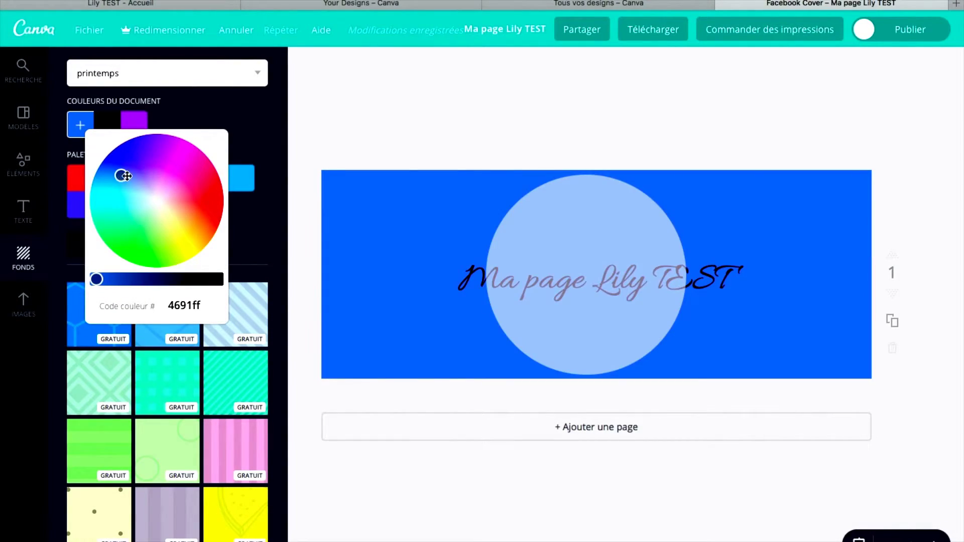
pyautogui.click(130, 174)
pyautogui.click(259, 124)
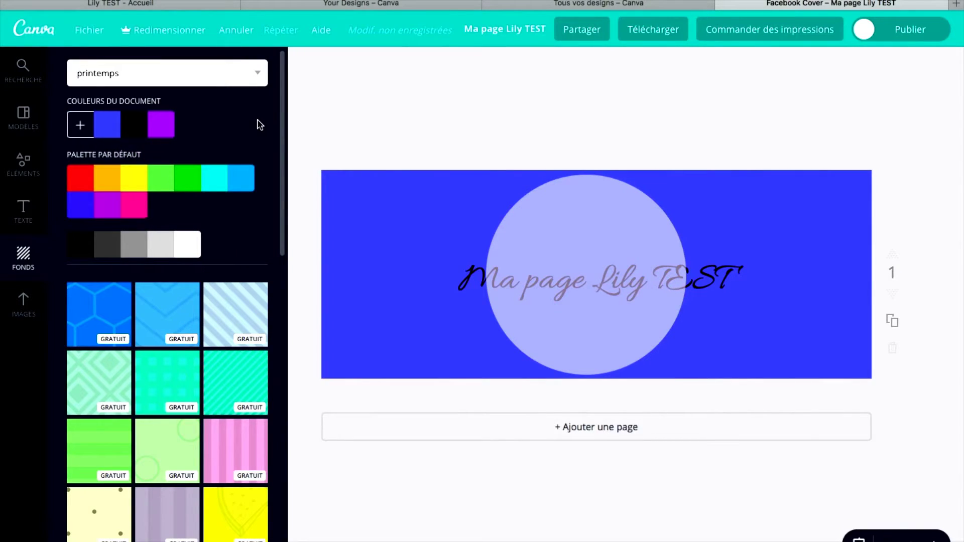
pyautogui.click(23, 211)
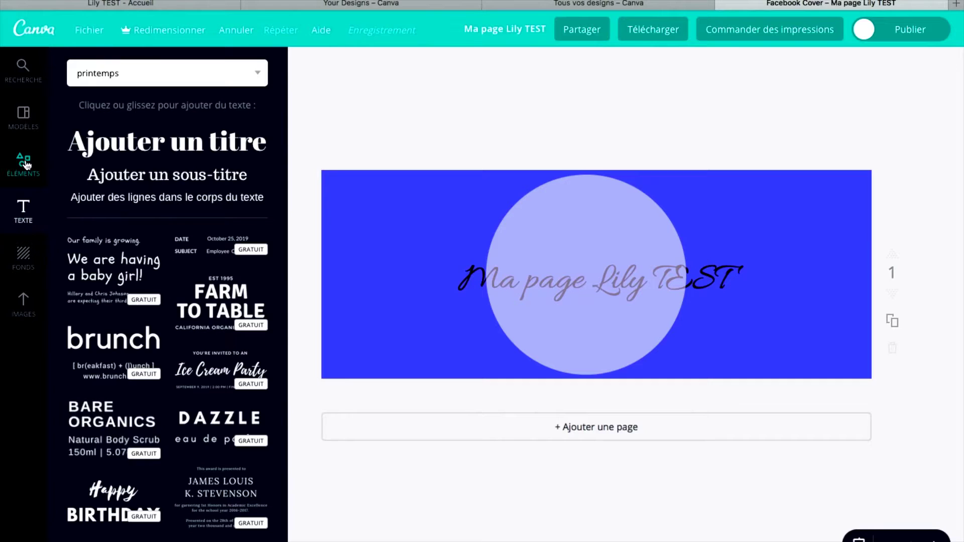
# Scroll through the Modèles cover templates, then return to the 'Lily TEST - Accueil' Facebook tab
pyautogui.click(25, 165)
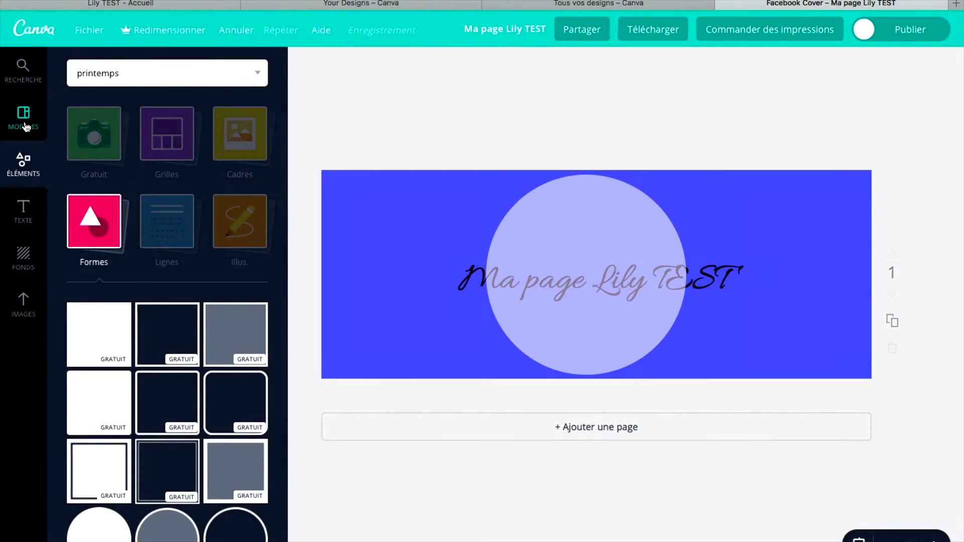
pyautogui.click(25, 125)
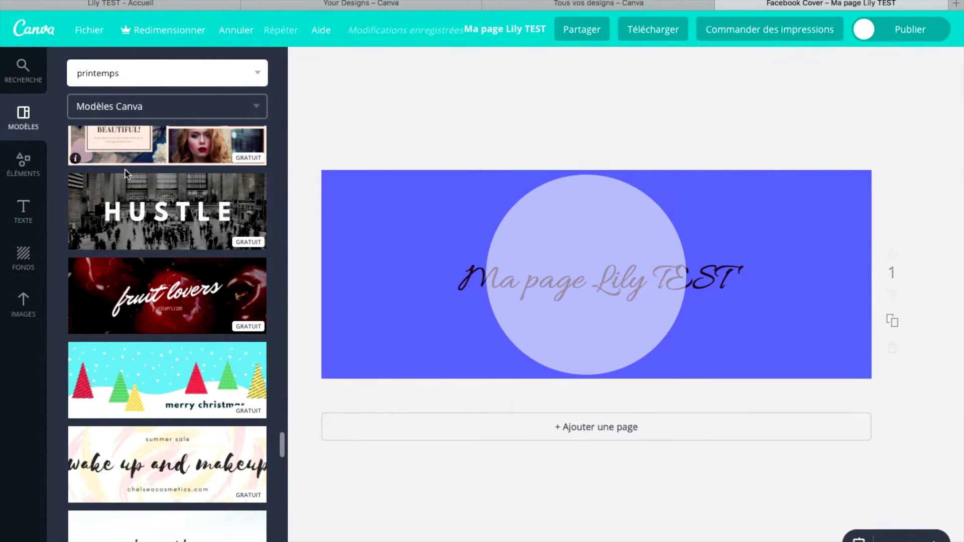
pyautogui.scroll(-3, 183, 383)
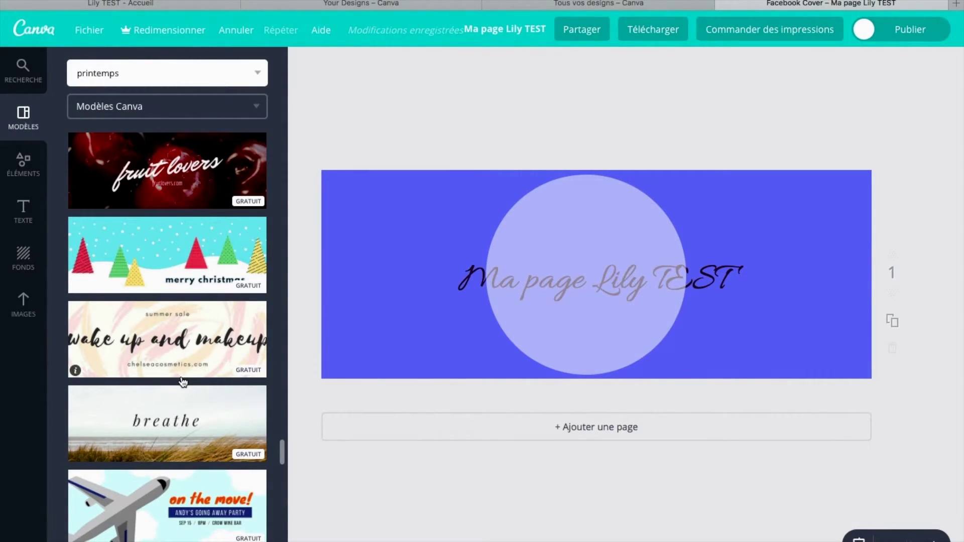
pyautogui.scroll(-20, 183, 382)
pyautogui.scroll(-15, 183, 383)
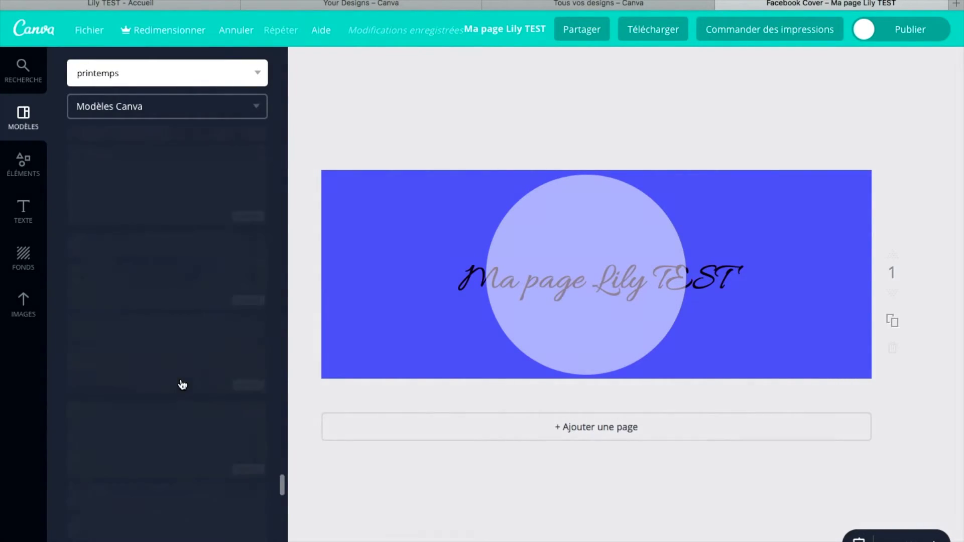
pyautogui.scroll(10, 182, 384)
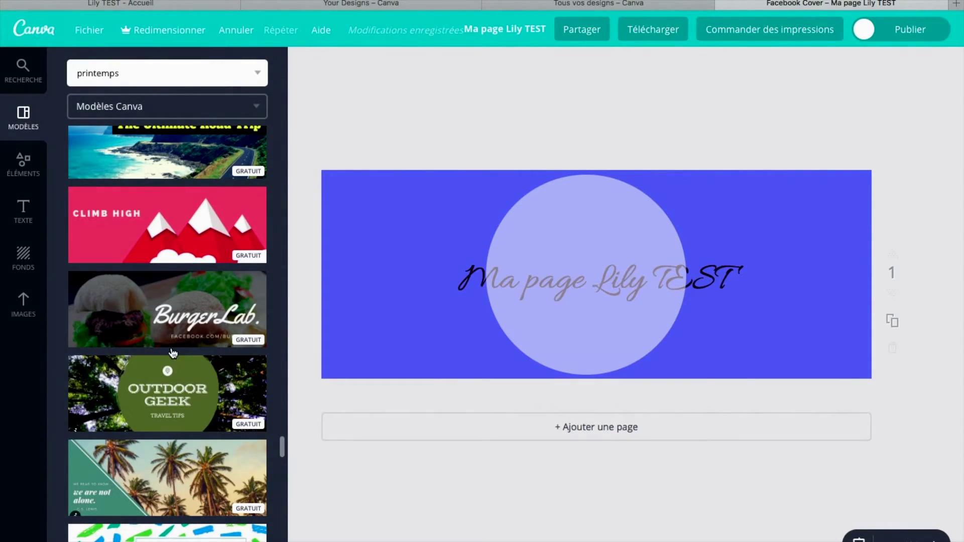
pyautogui.click(200, 5)
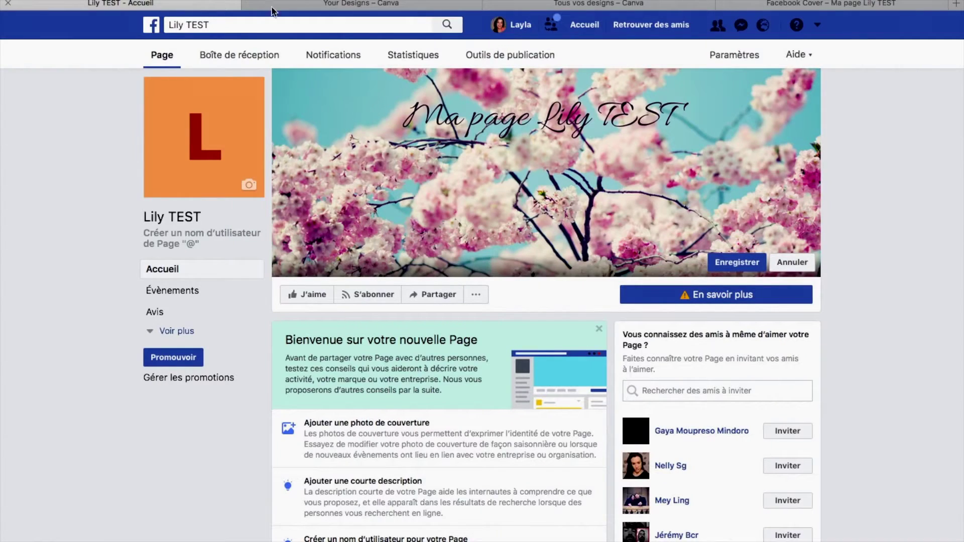